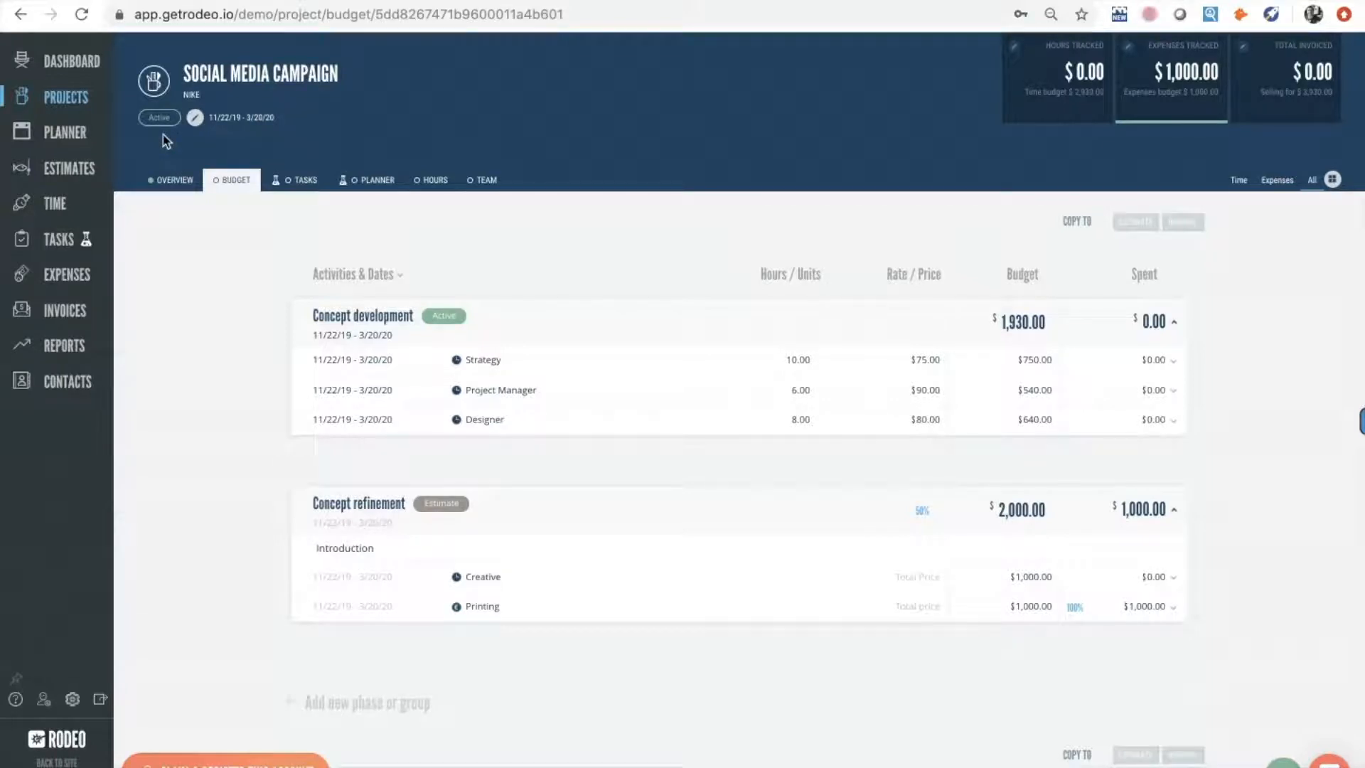
- Open the invoices overview and view its filter options for status, project, client and period
click(69, 313)
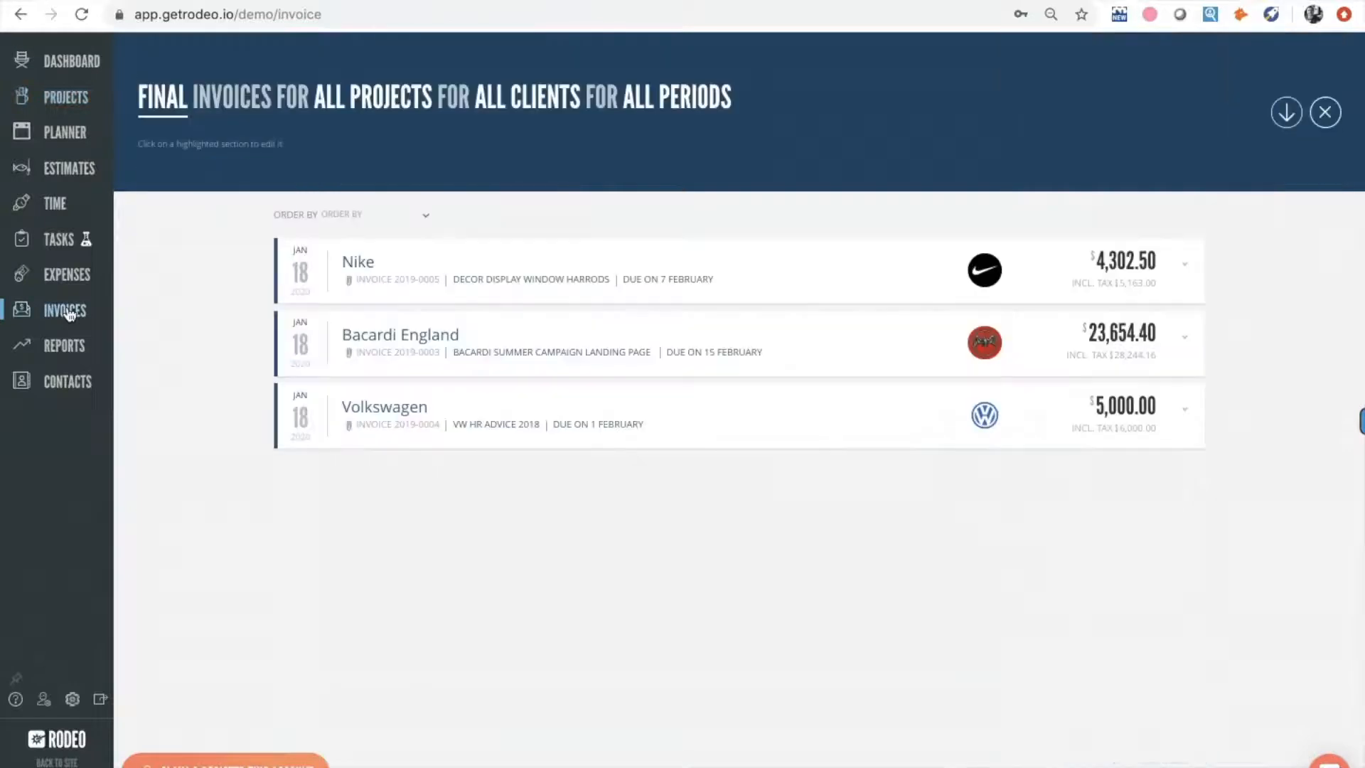
click(1325, 112)
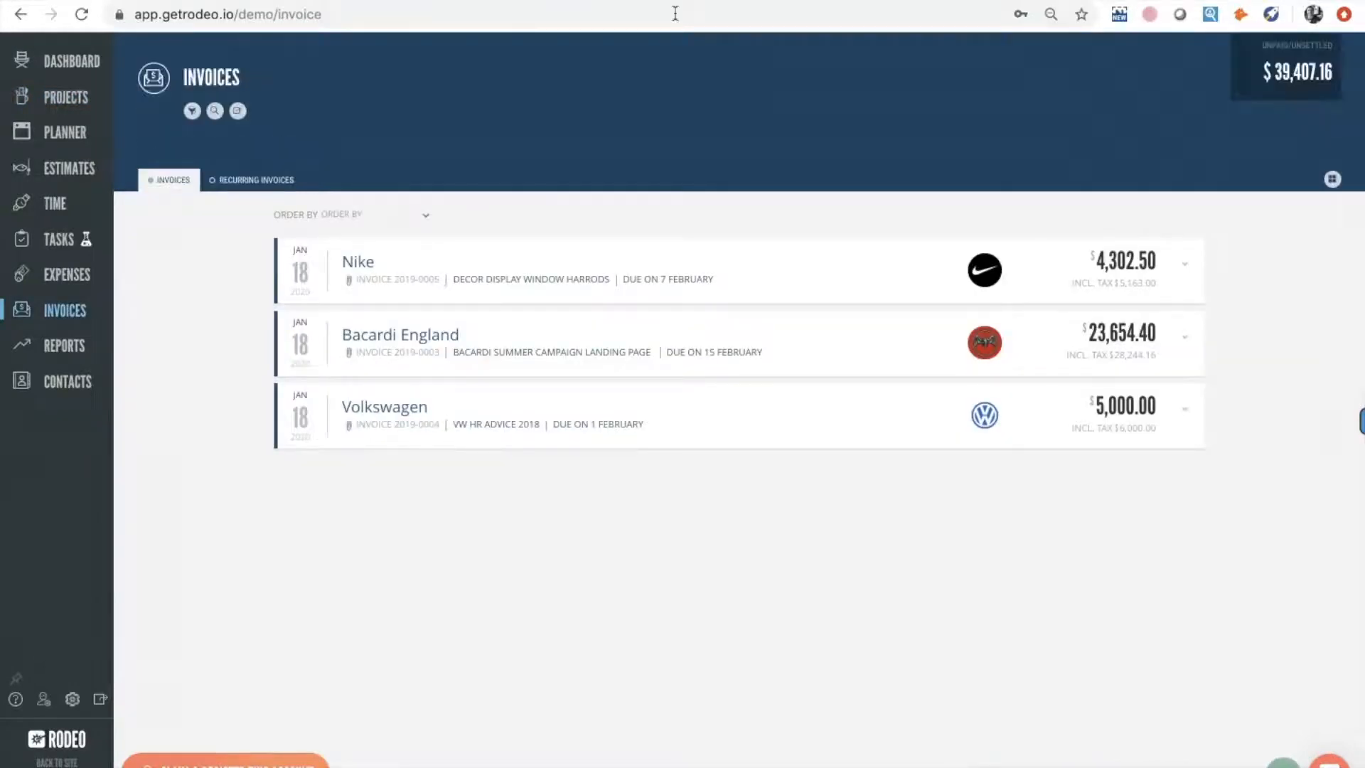
click(192, 115)
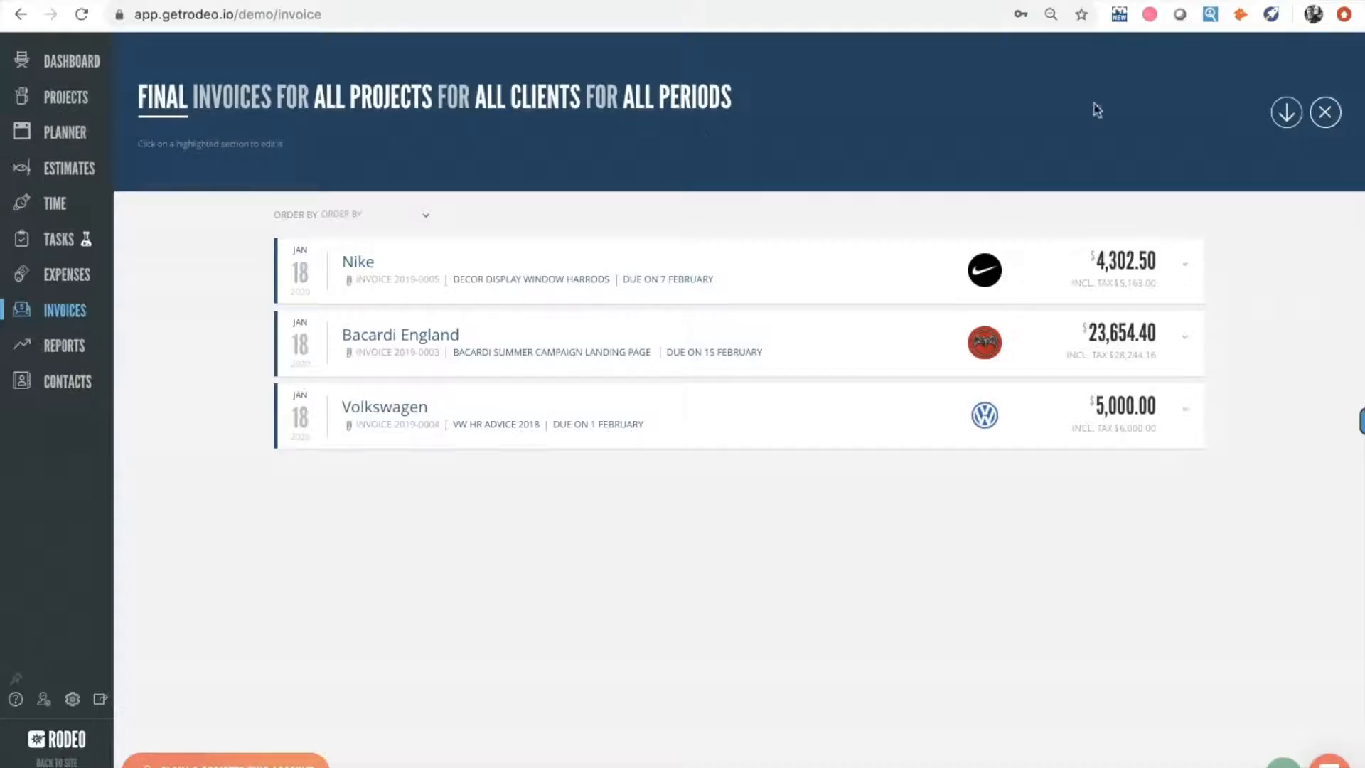
click(1337, 119)
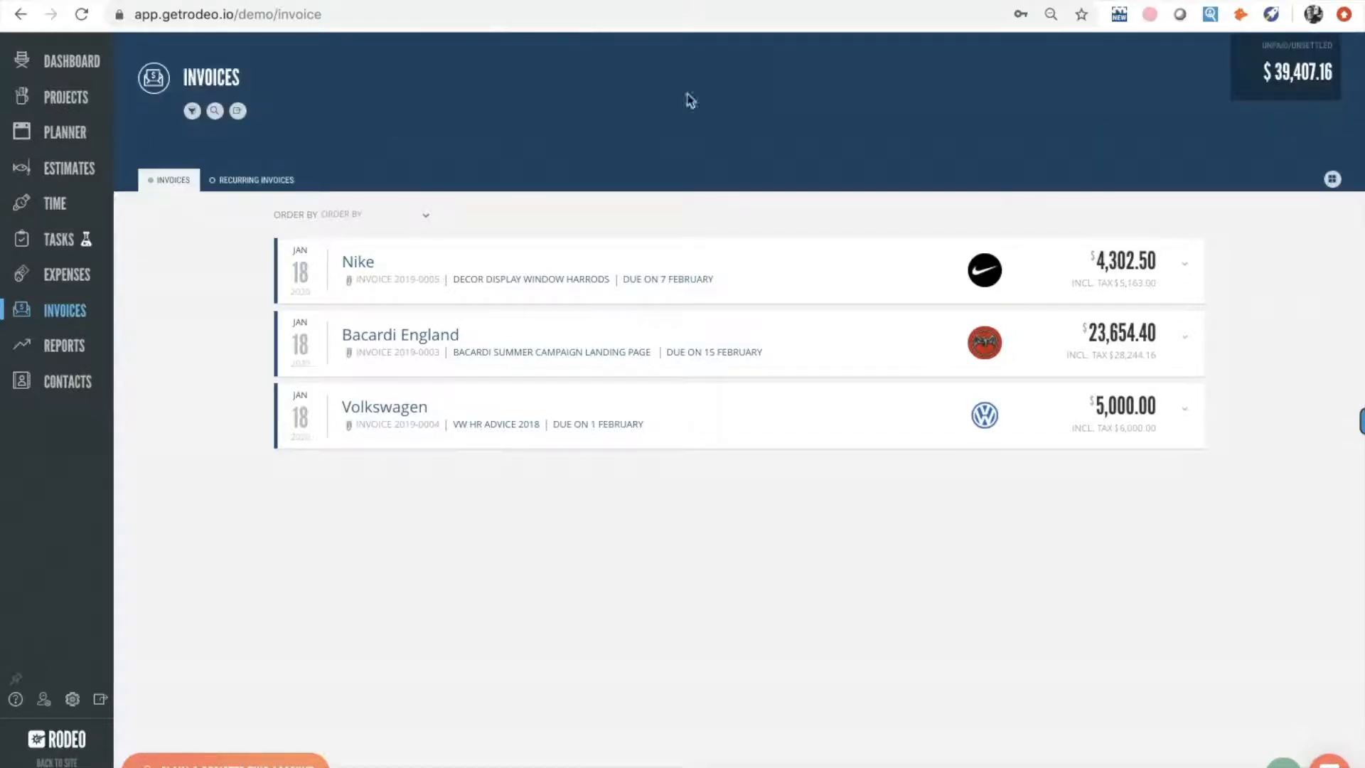
- Check the search by contact or invoice number and the export options for the invoices
click(215, 112)
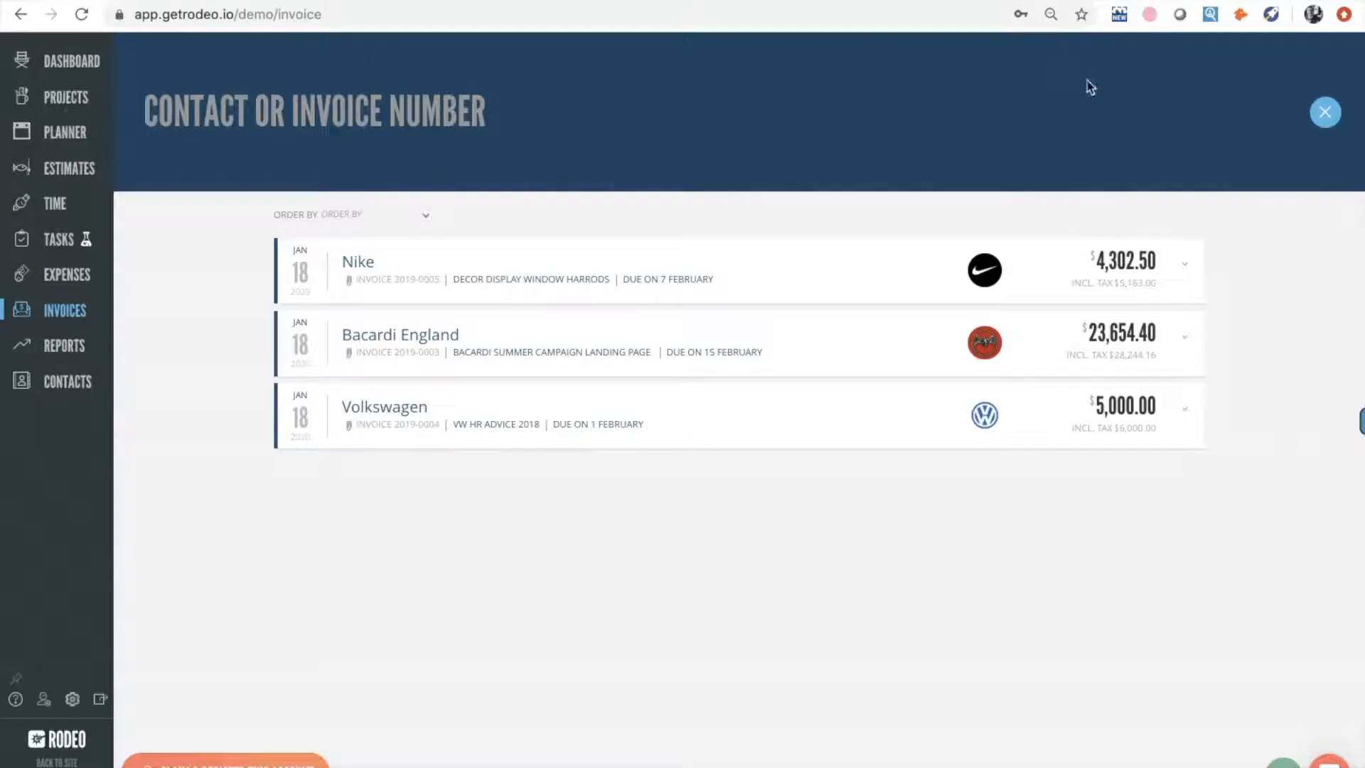
click(1324, 111)
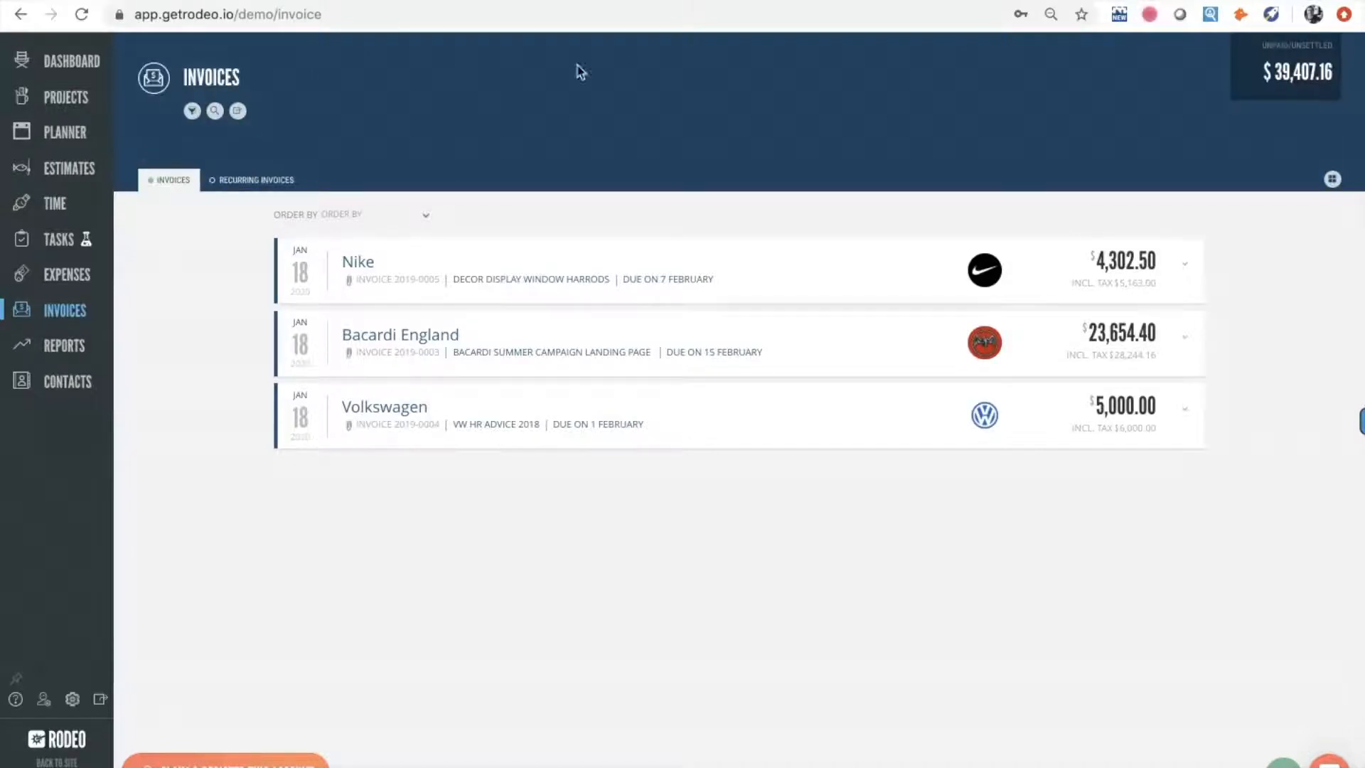
click(237, 114)
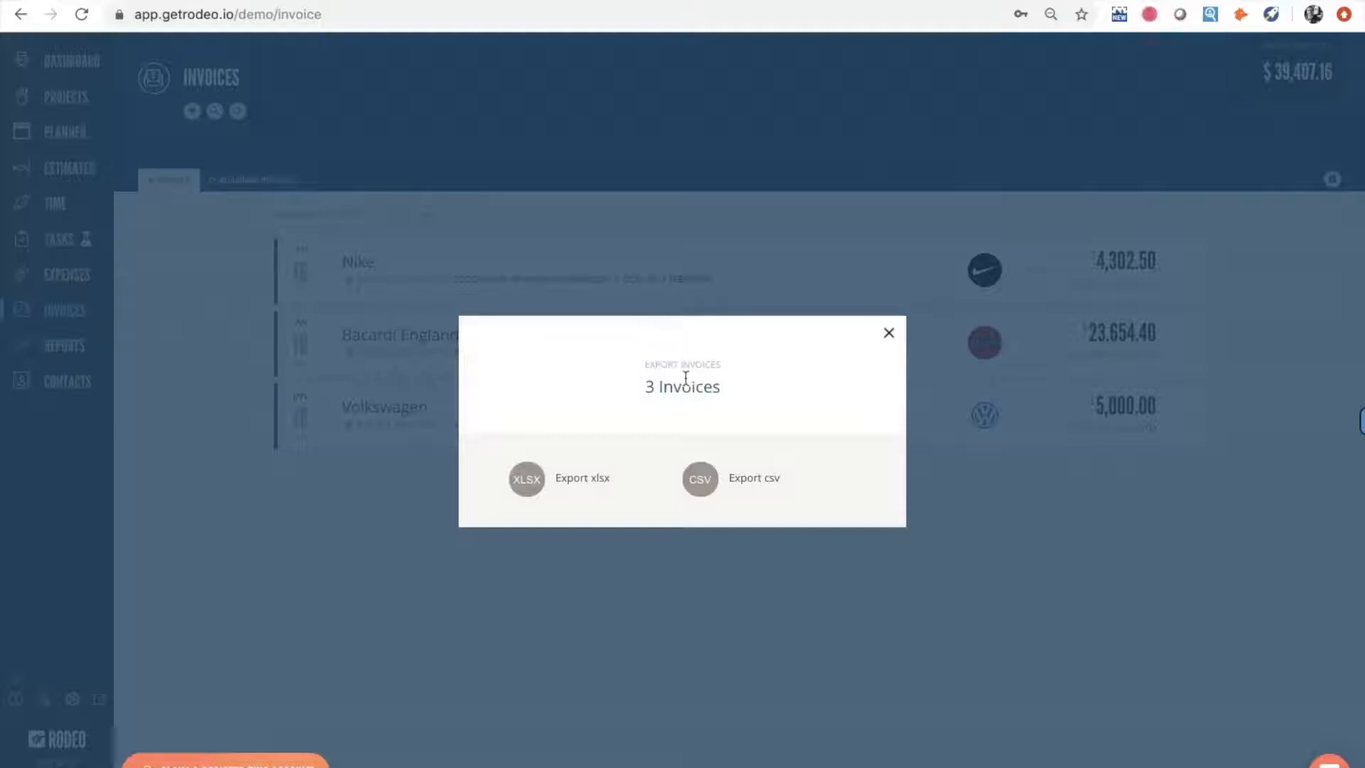
click(887, 336)
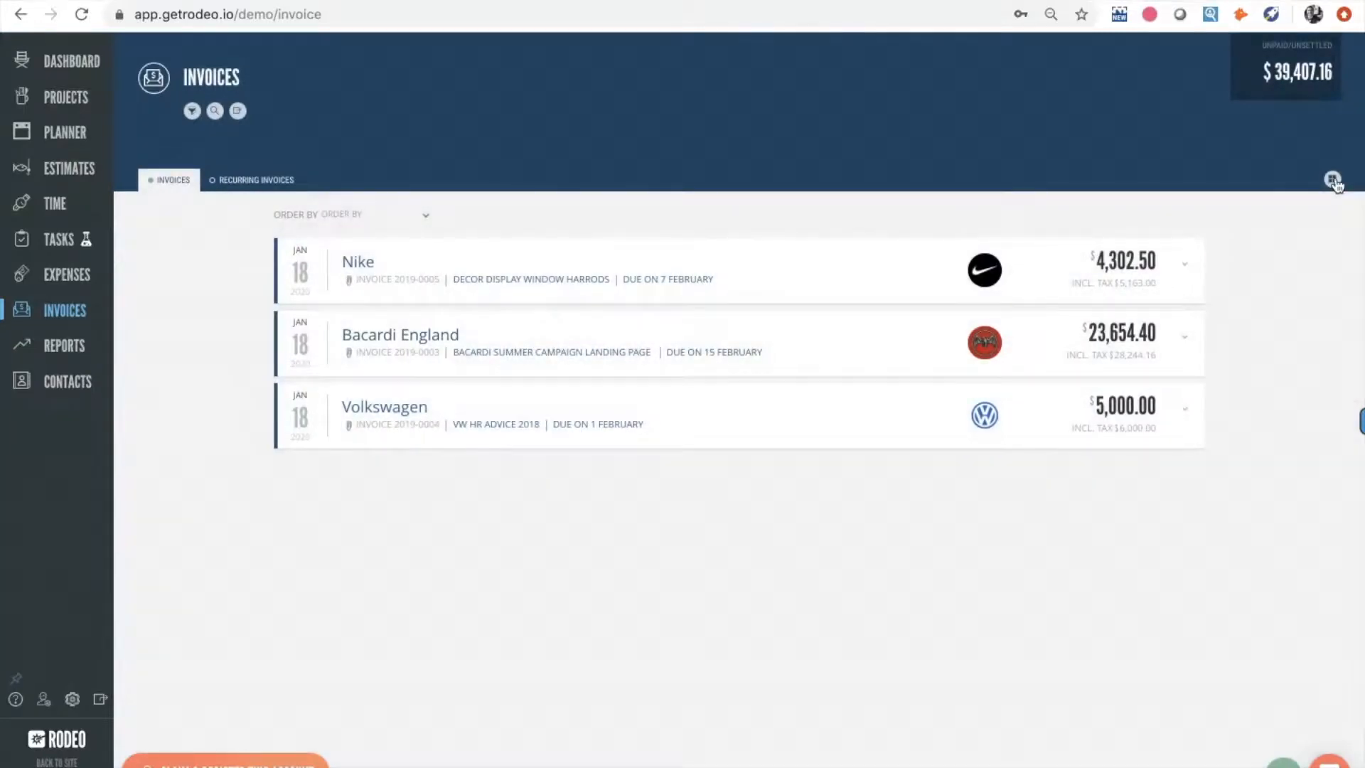
- Sort the invoices by amount excl. tax in the table view and return to the list view
click(1332, 180)
click(568, 222)
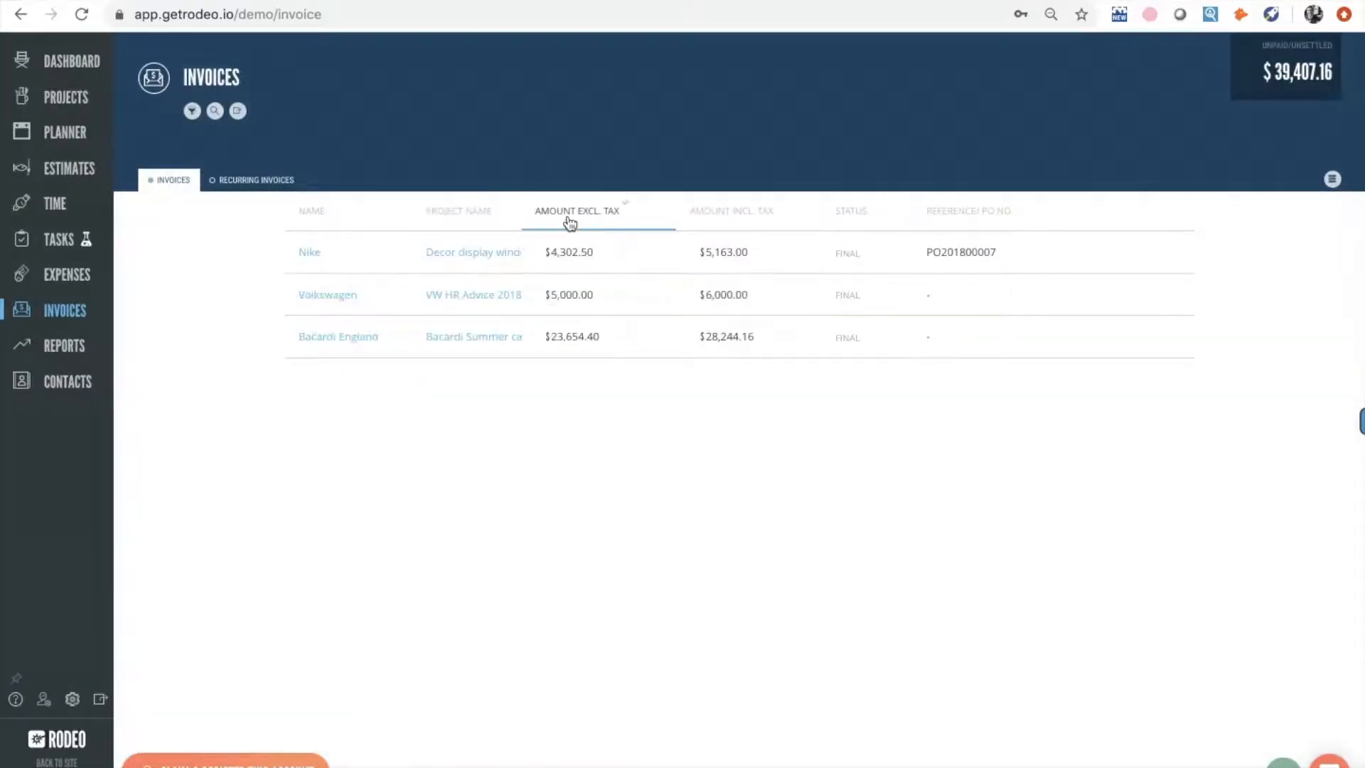
click(1331, 181)
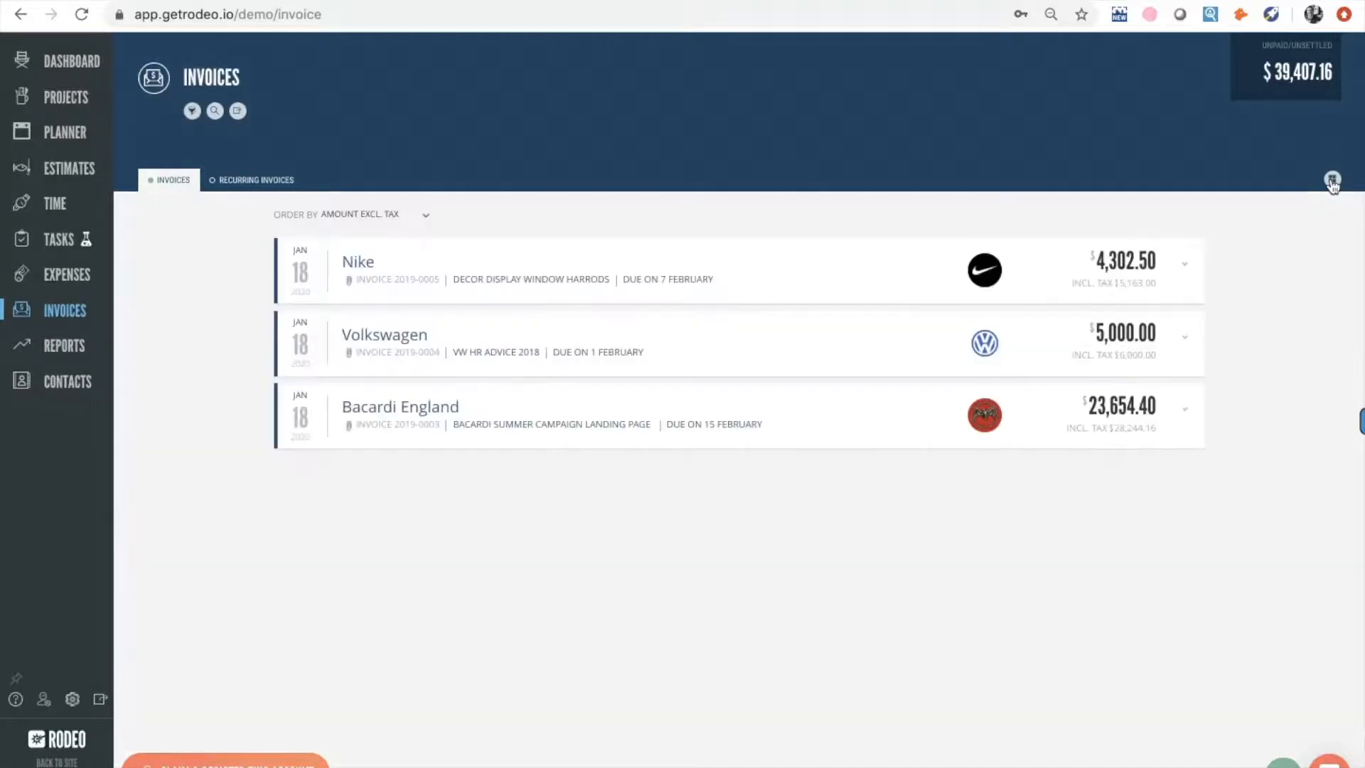
- View the Nike invoice's status history and the recurring invoices, and return to the regular invoices
click(1185, 271)
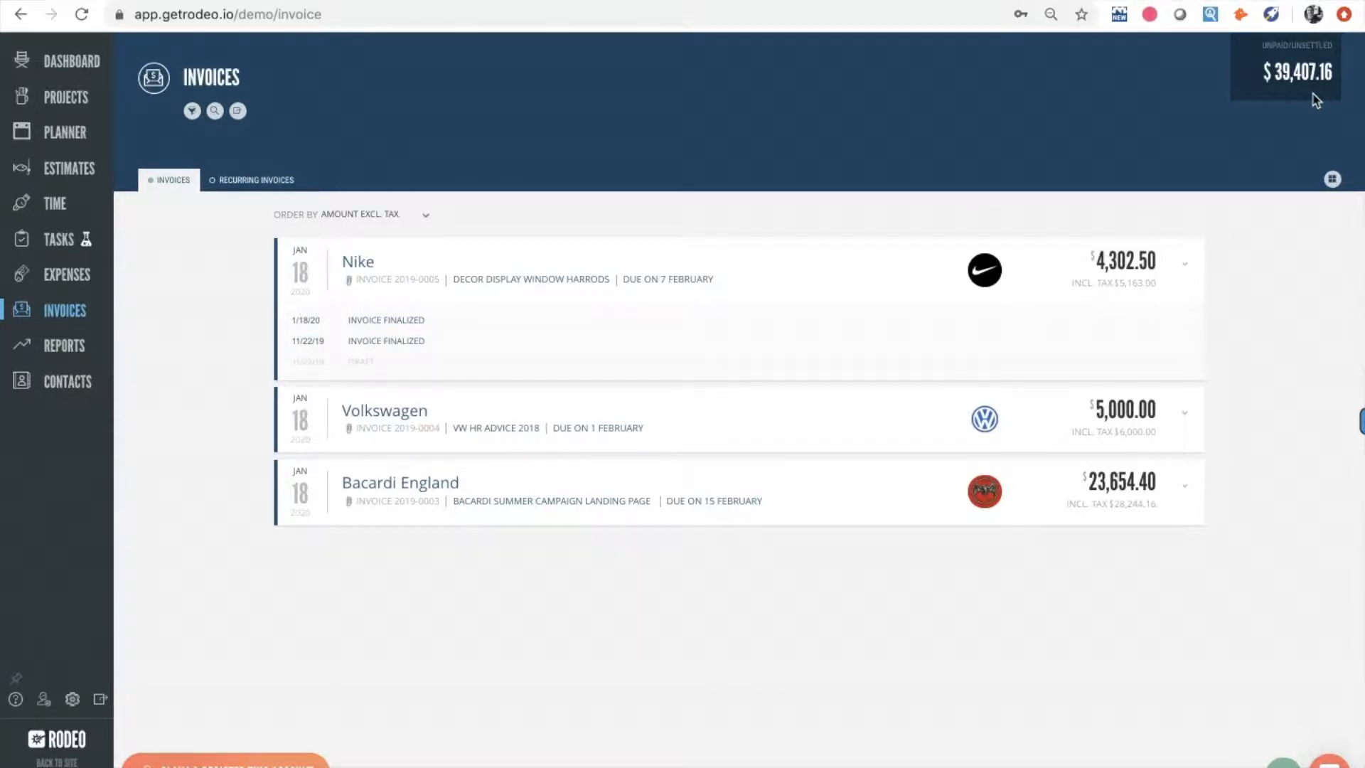
click(258, 186)
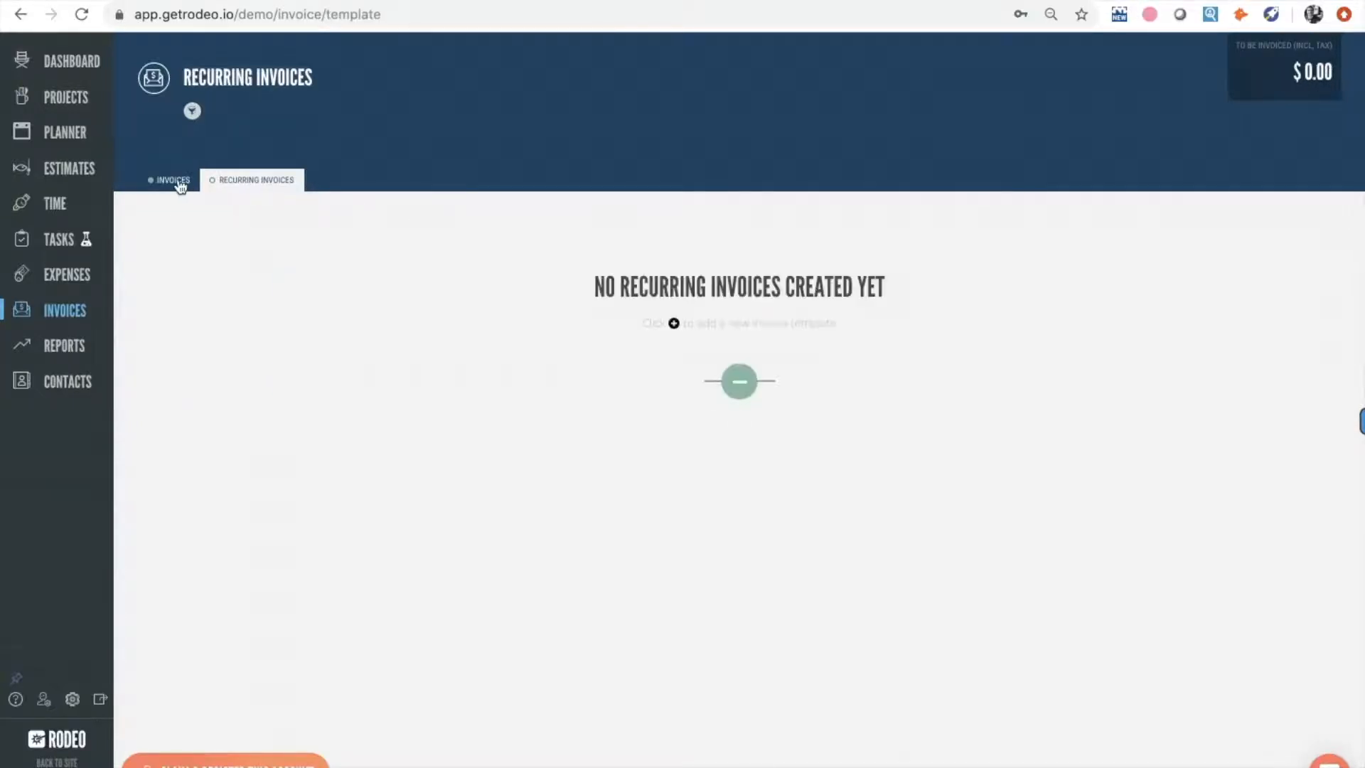
click(179, 184)
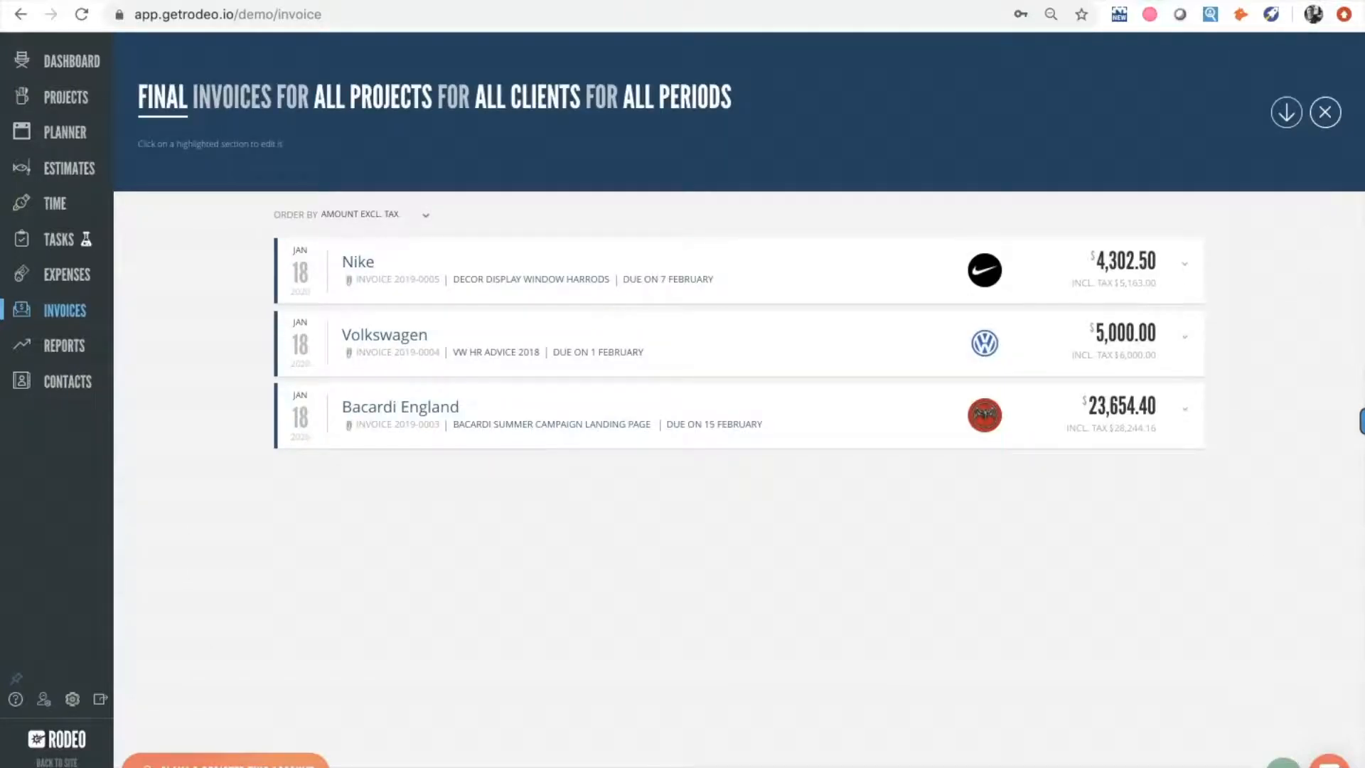
- Start a new invoice for the client Nike and the project Social Media Campaign
click(1283, 759)
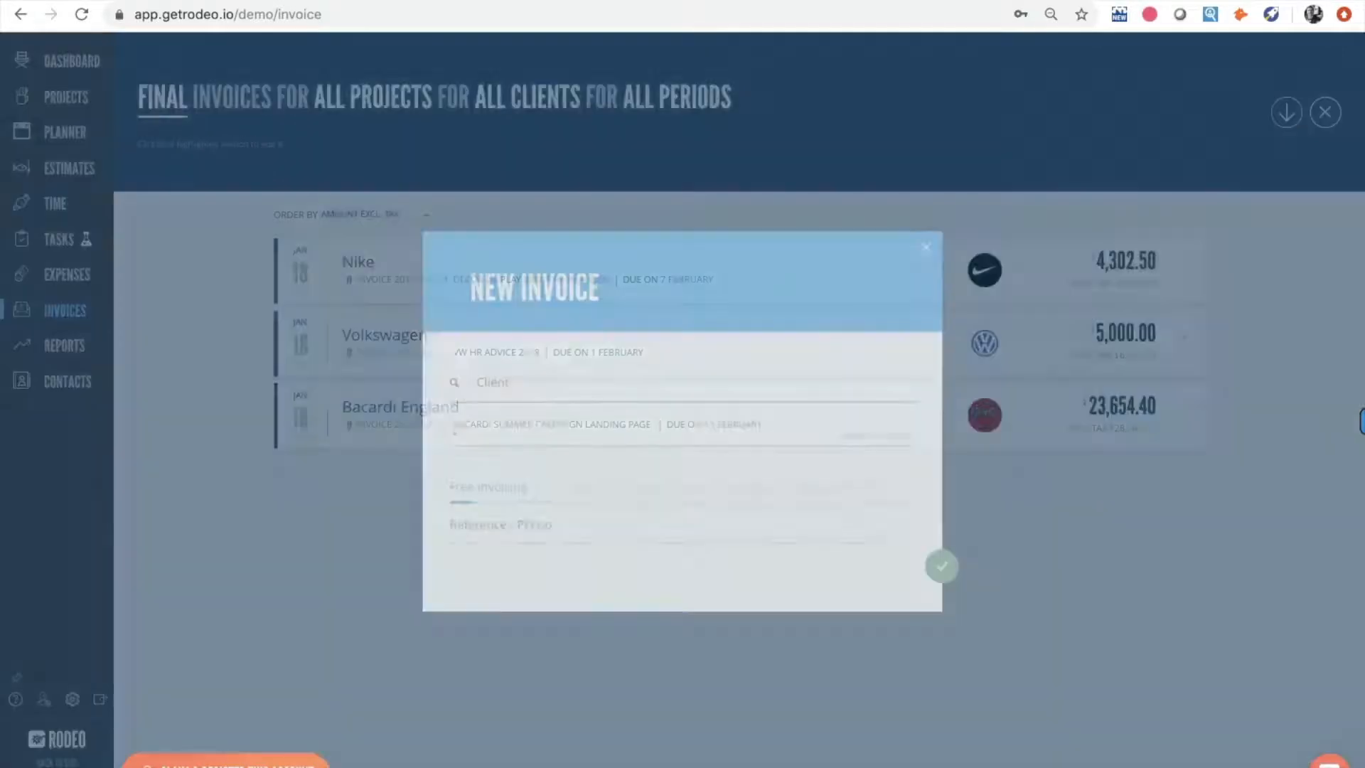
click(817, 386)
text(nik)
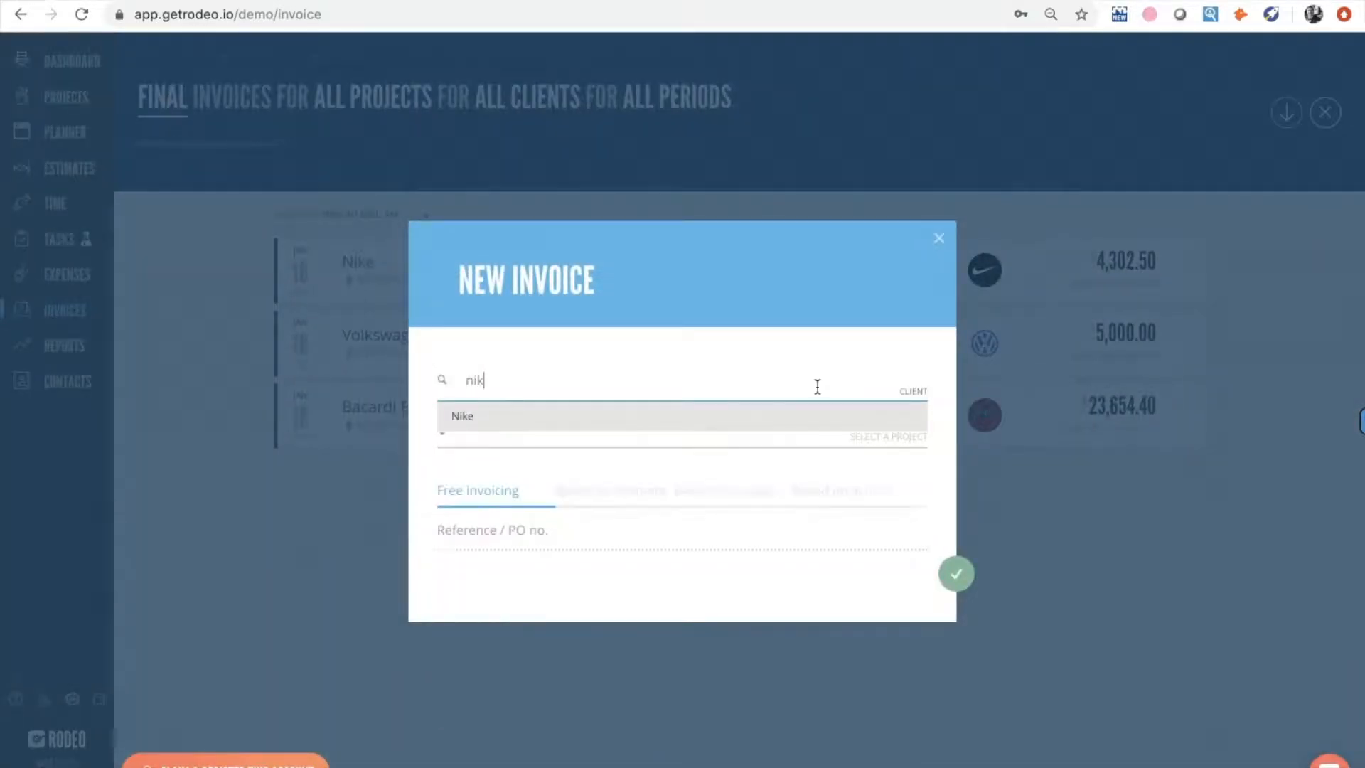
click(774, 419)
click(739, 435)
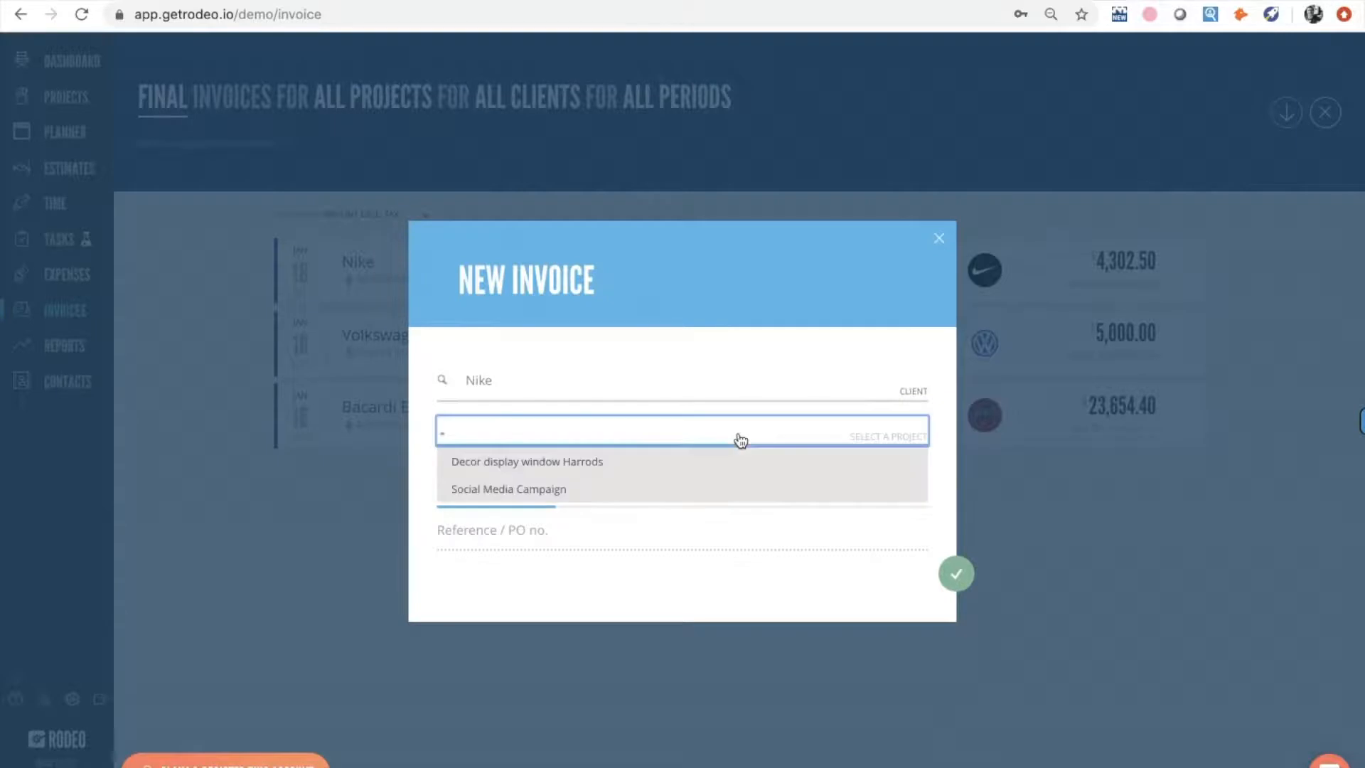
click(724, 489)
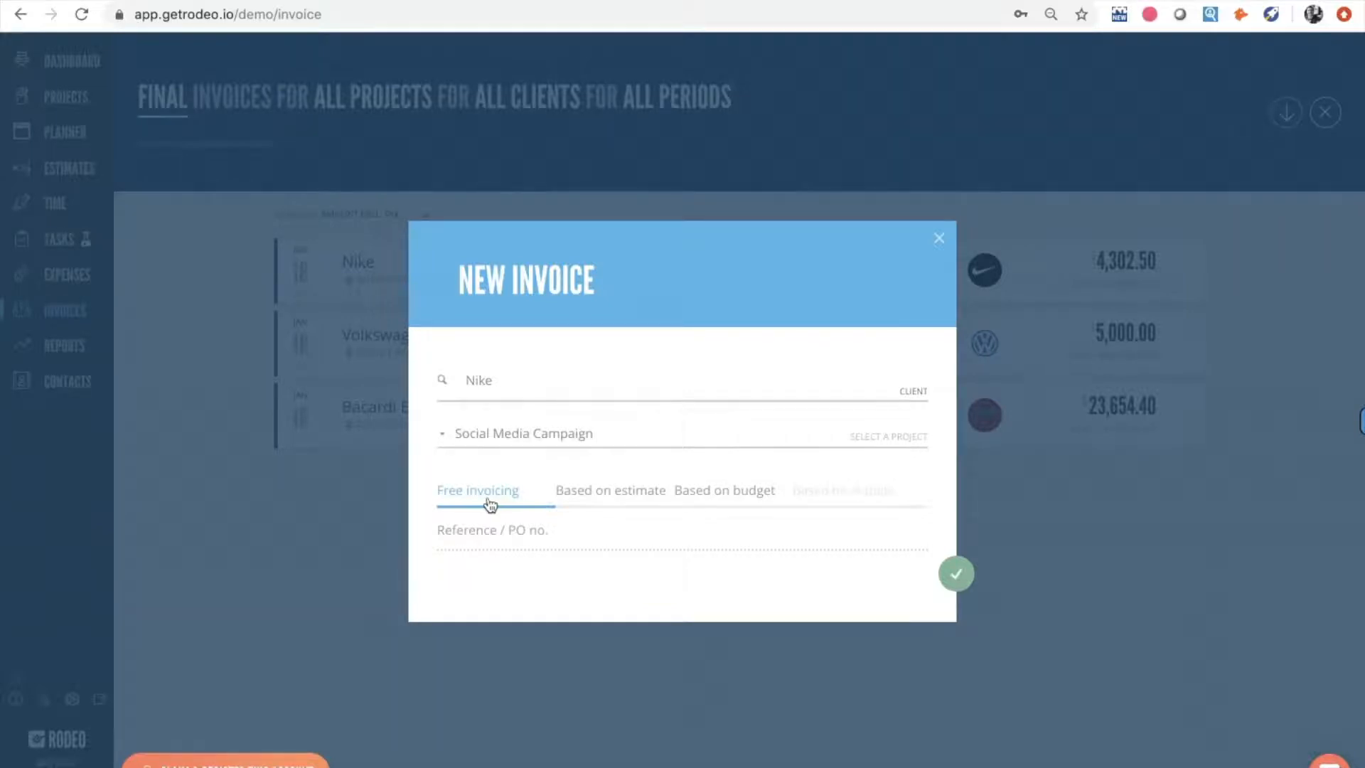
- Look through the estimate-based and budget-based invoicing options, including the selectable estimates and budget phases
click(600, 498)
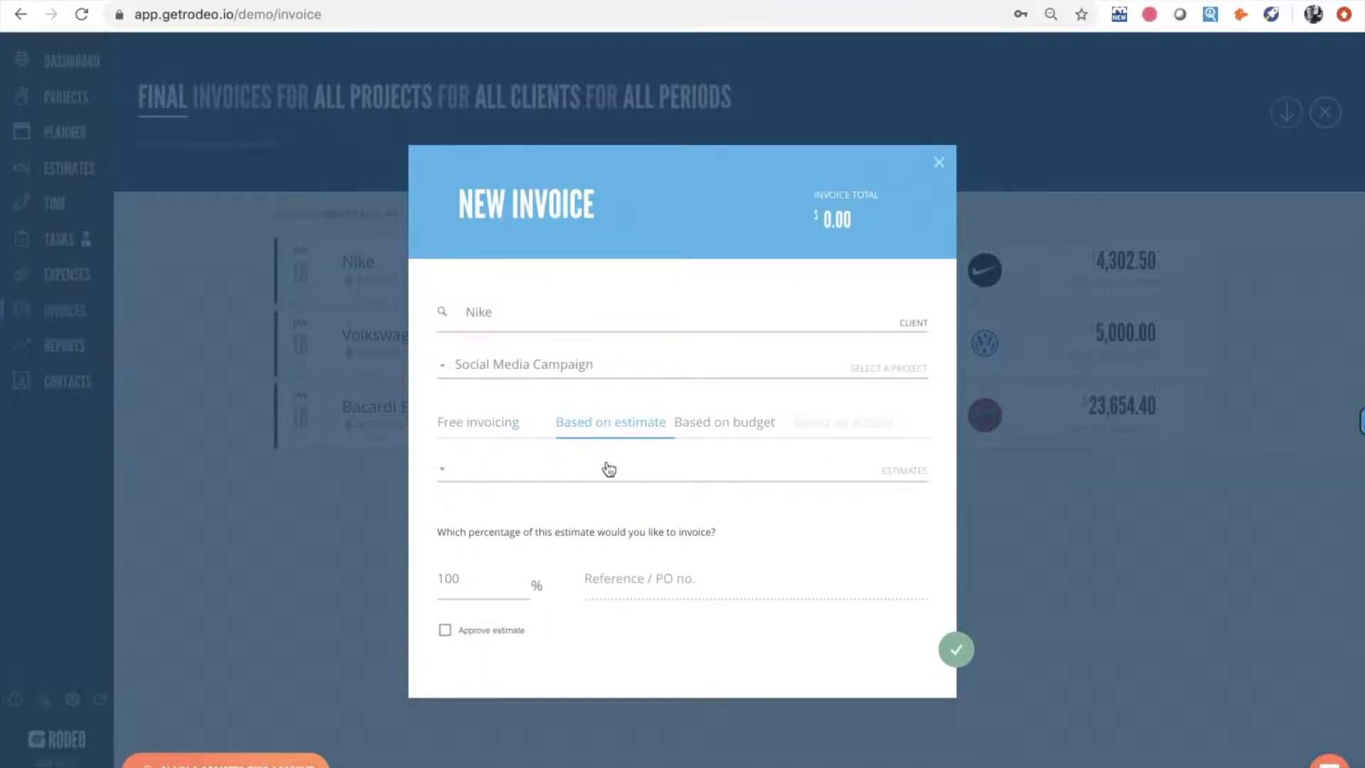
click(609, 468)
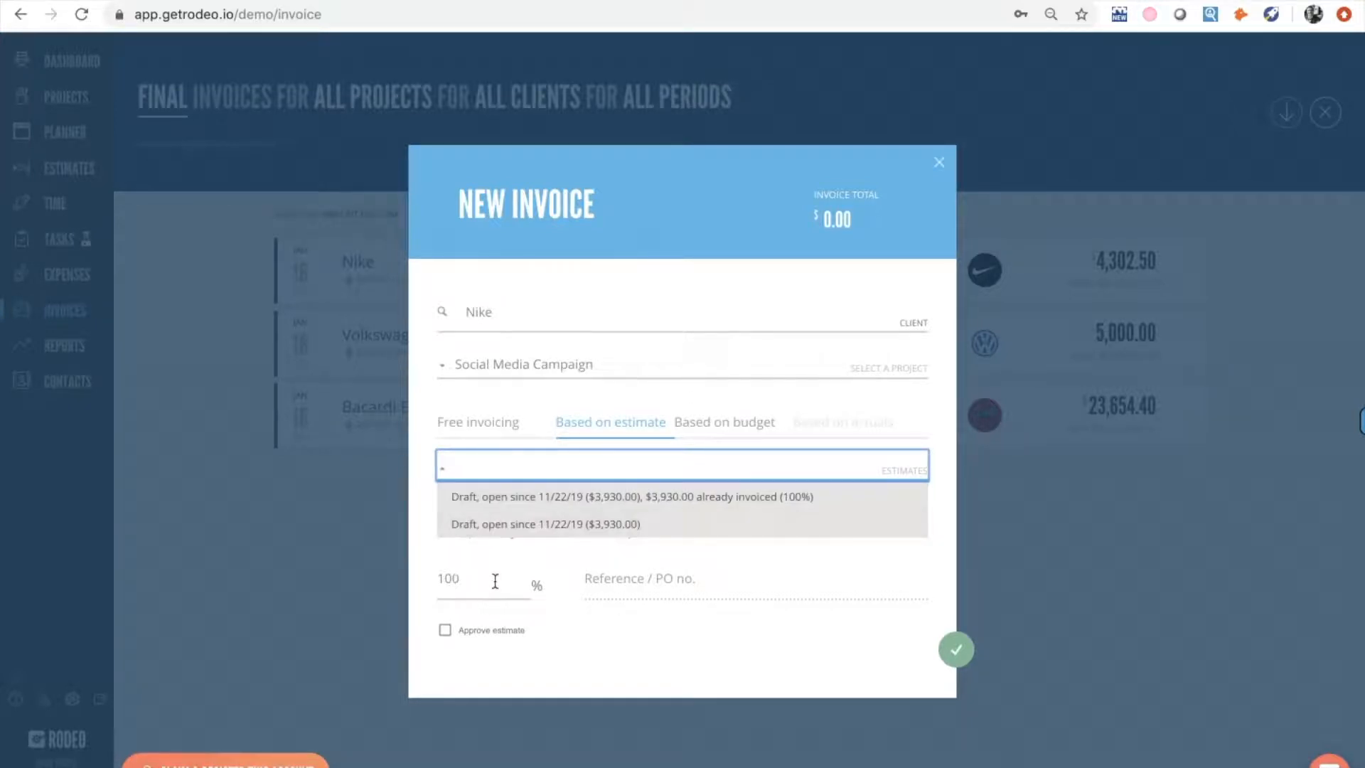
click(699, 423)
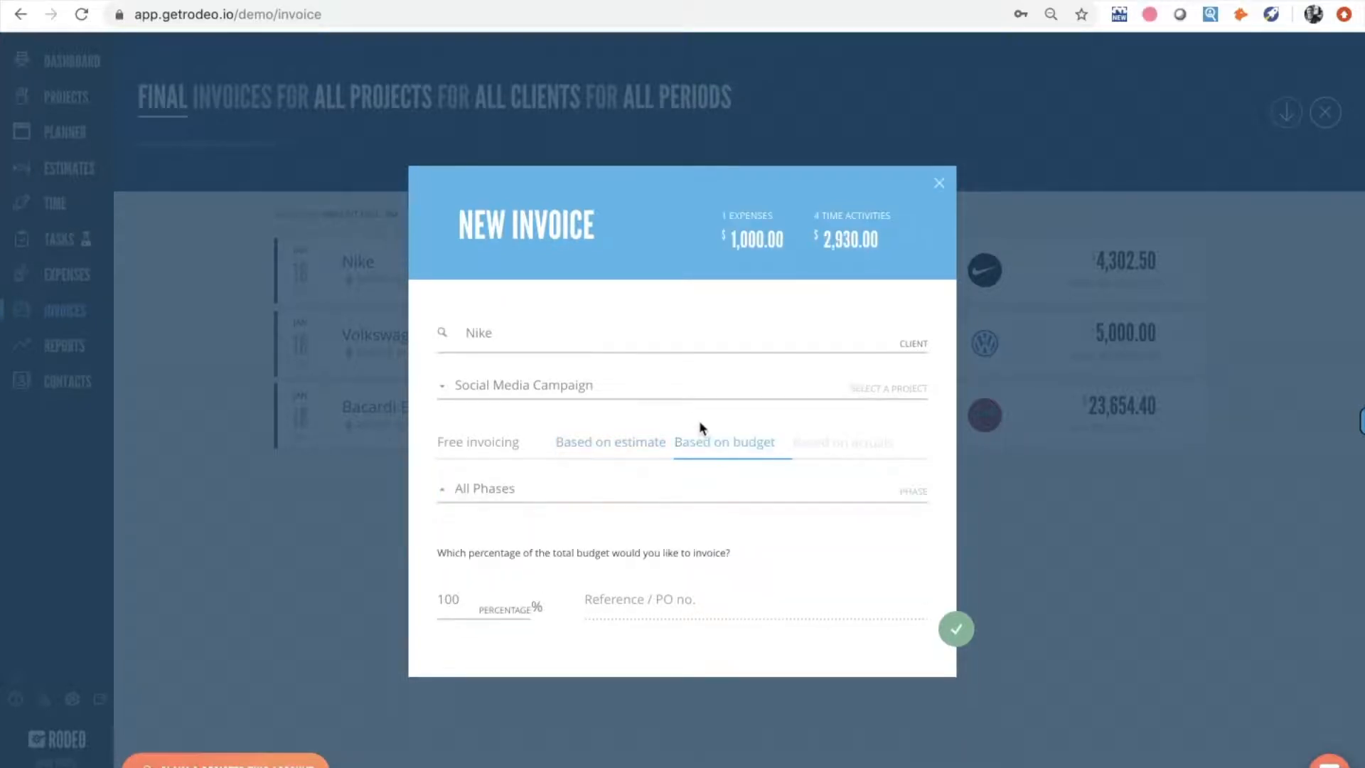
click(690, 487)
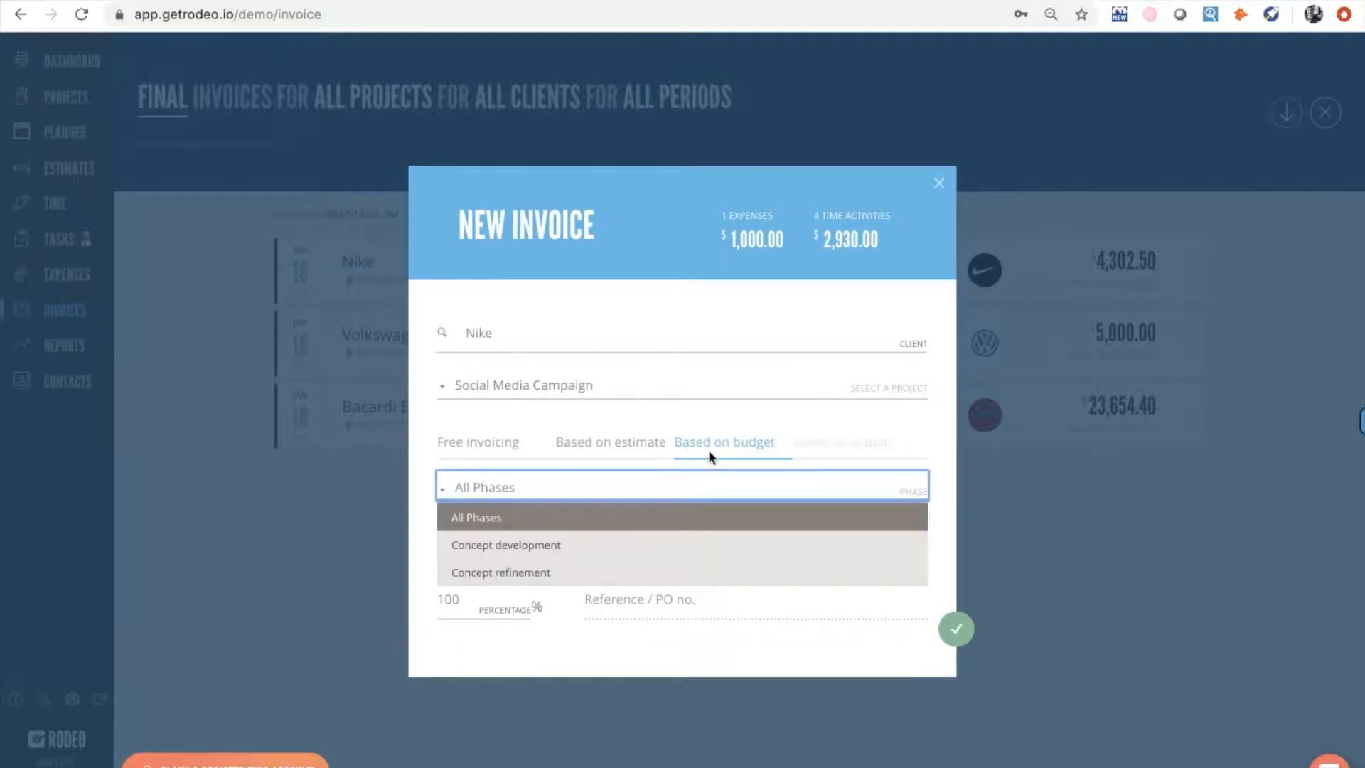
click(727, 439)
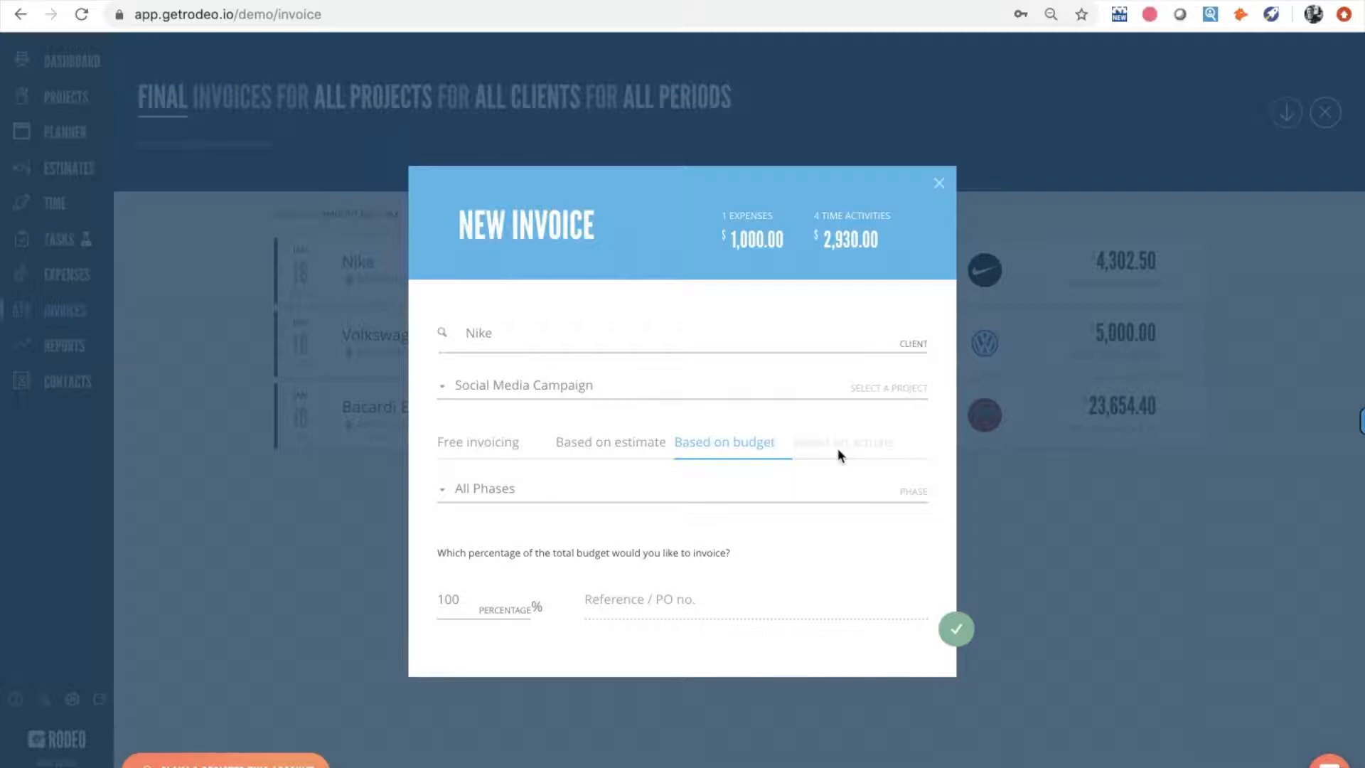
- Base the invoice on the draft estimate open since 11/22/19 that has not been invoiced yet
click(617, 438)
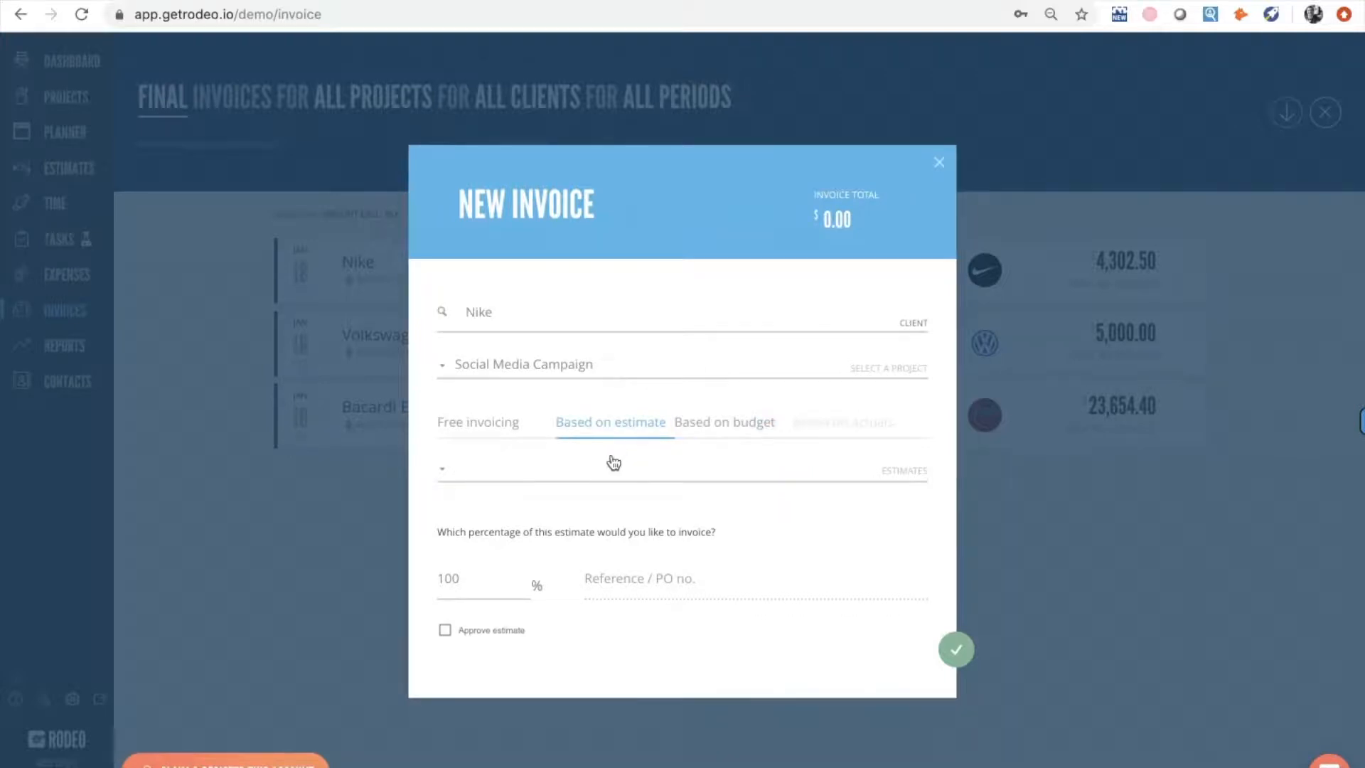
click(614, 463)
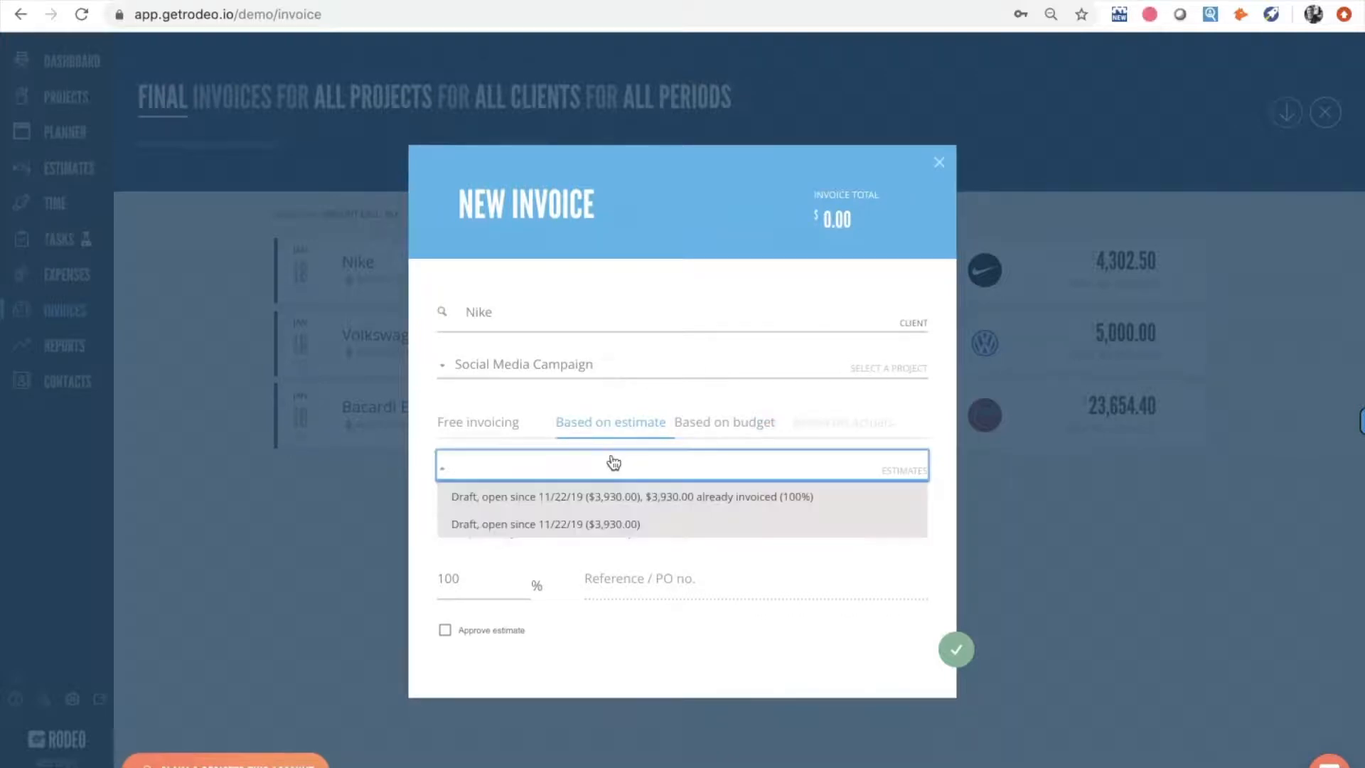
click(604, 523)
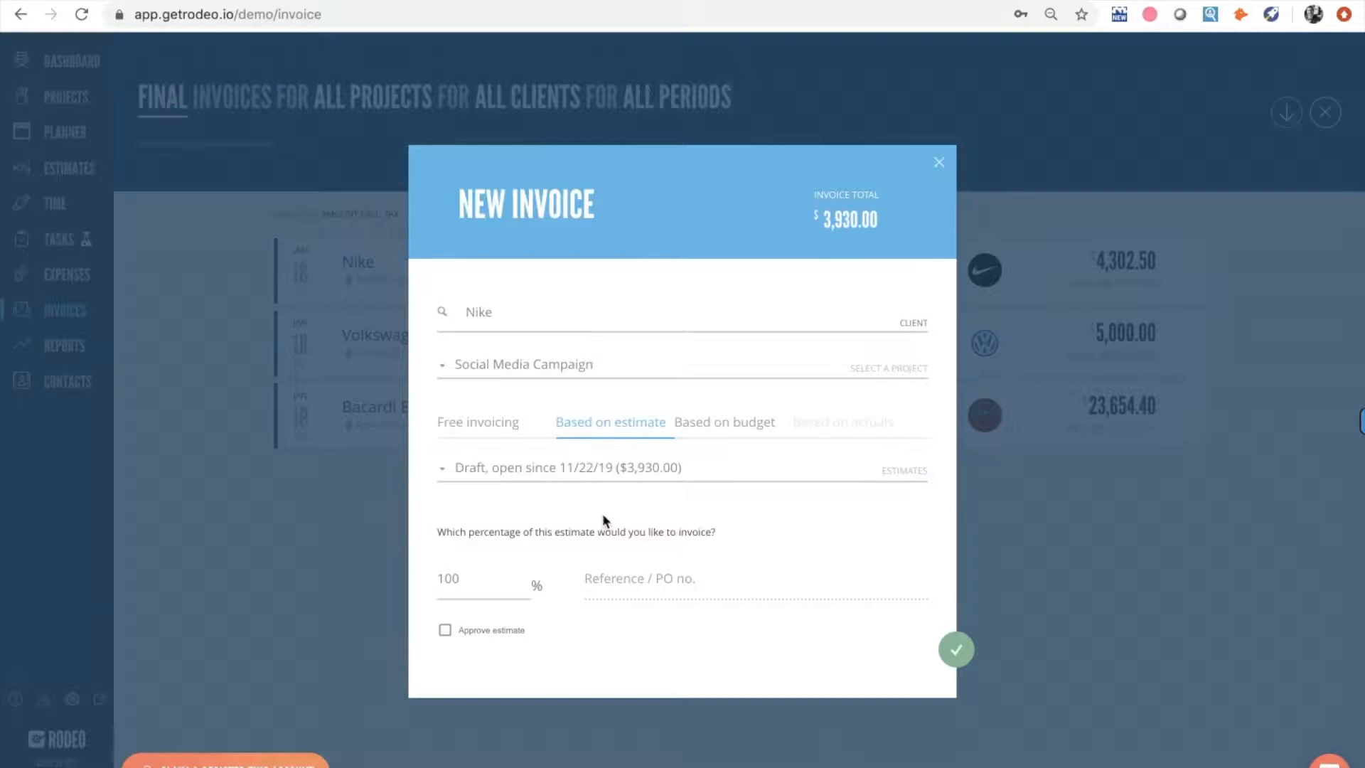
- Try invoicing 50% of the estimate and set the percentage back to 100
click(503, 578)
key(BackSpace)
key(BackSpace)
key(BackSpace)
text(50)
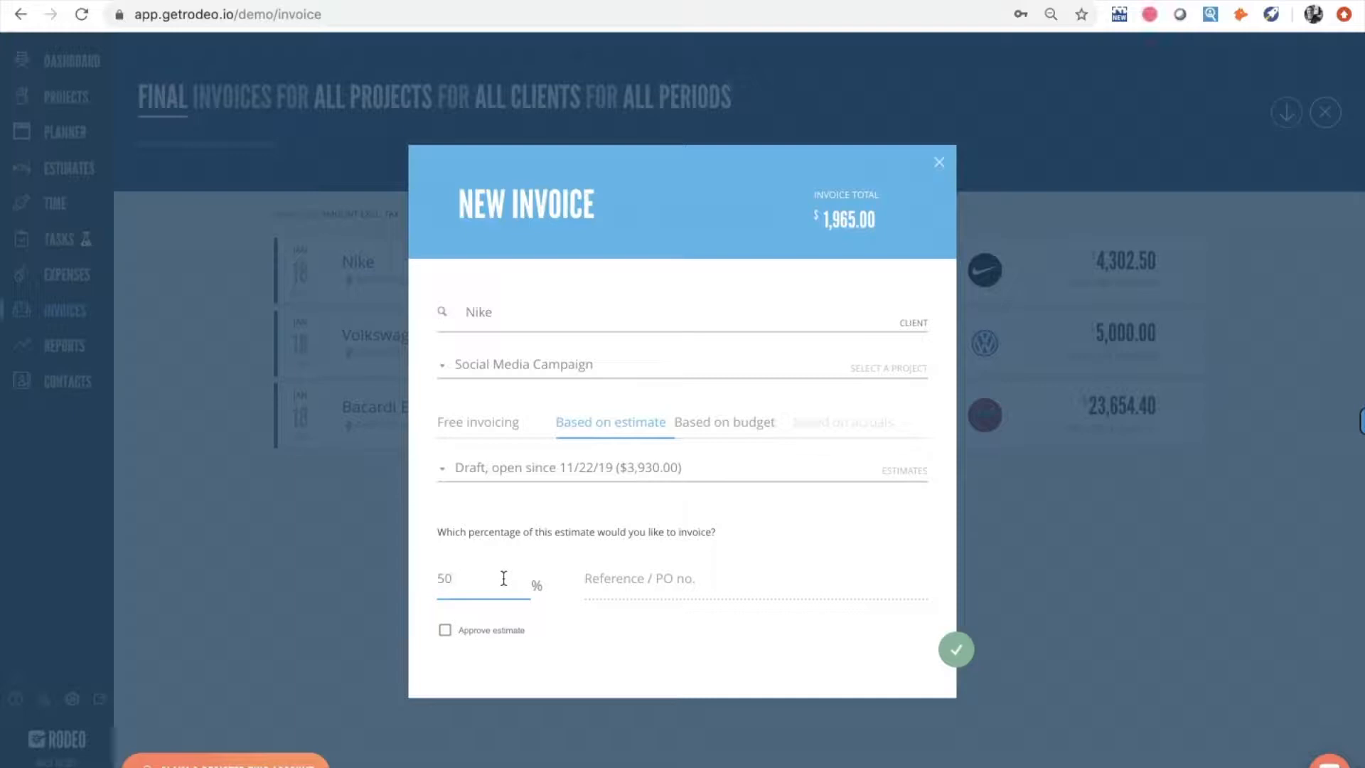
key(BackSpace)
key(BackSpace)
text(100)
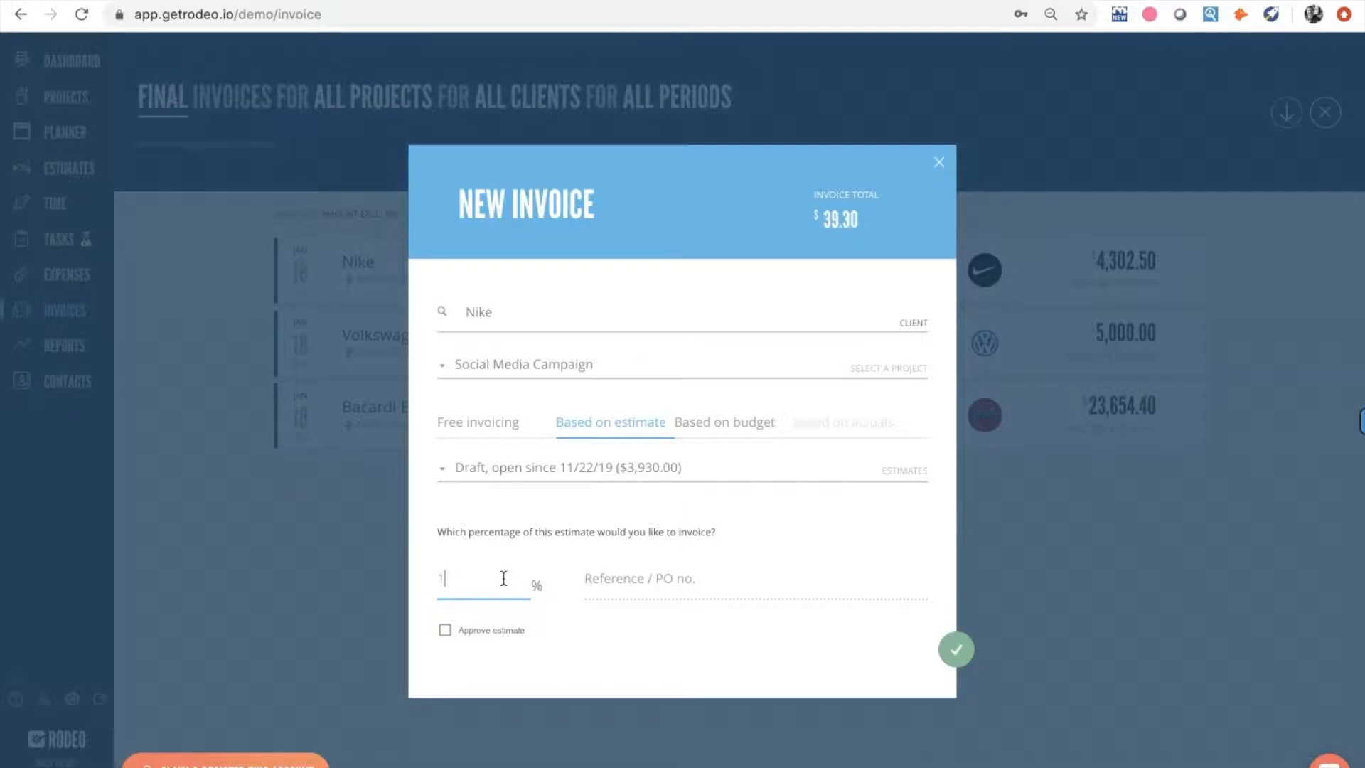
click(575, 573)
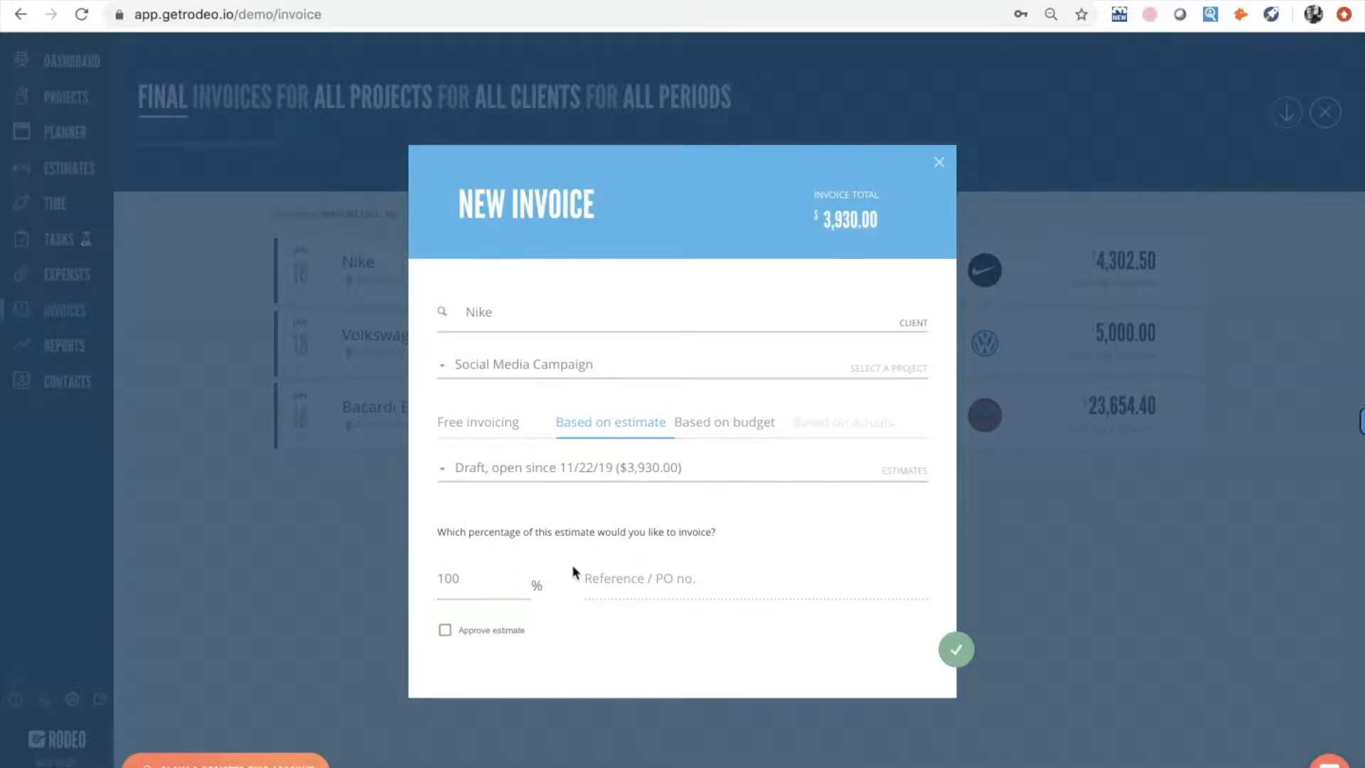
- Create the invoice with a reference/PO number and the estimate marked as approved
click(617, 572)
text(584768)
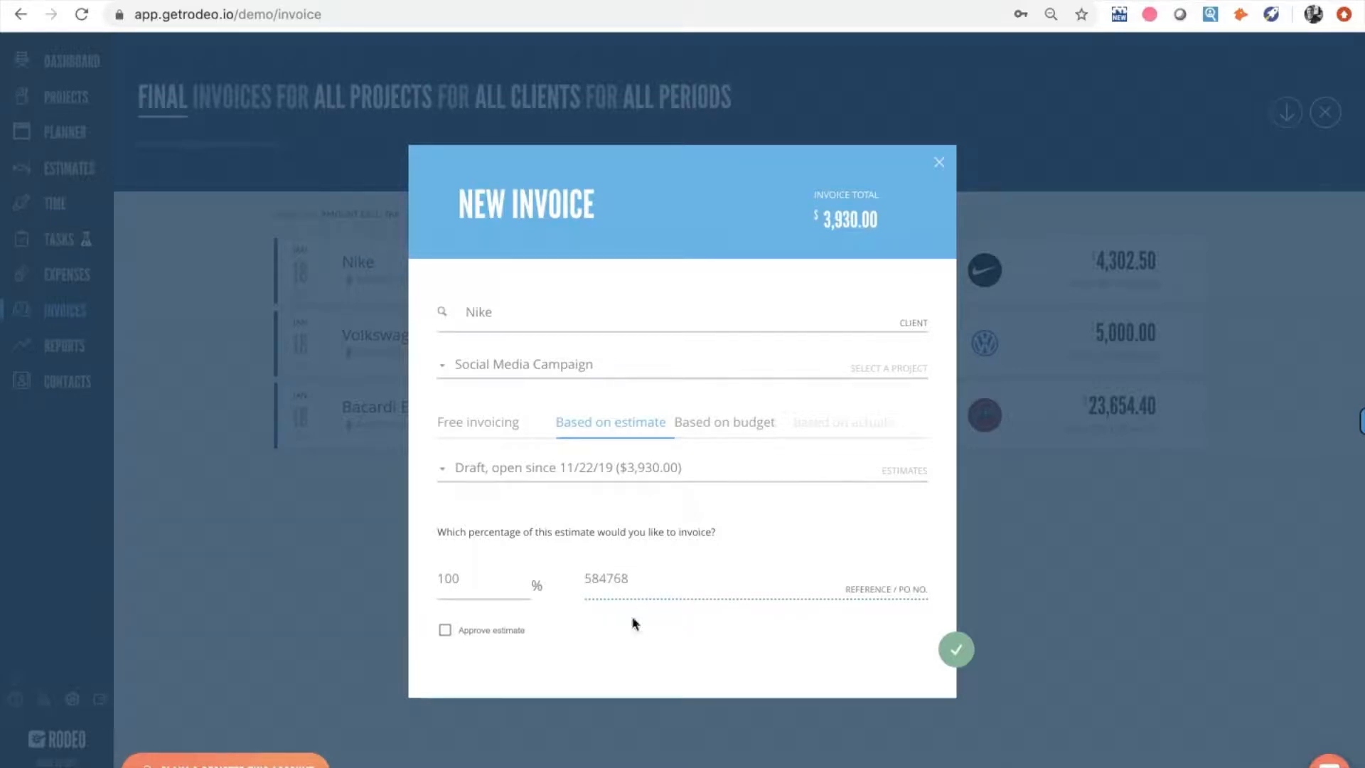
click(628, 631)
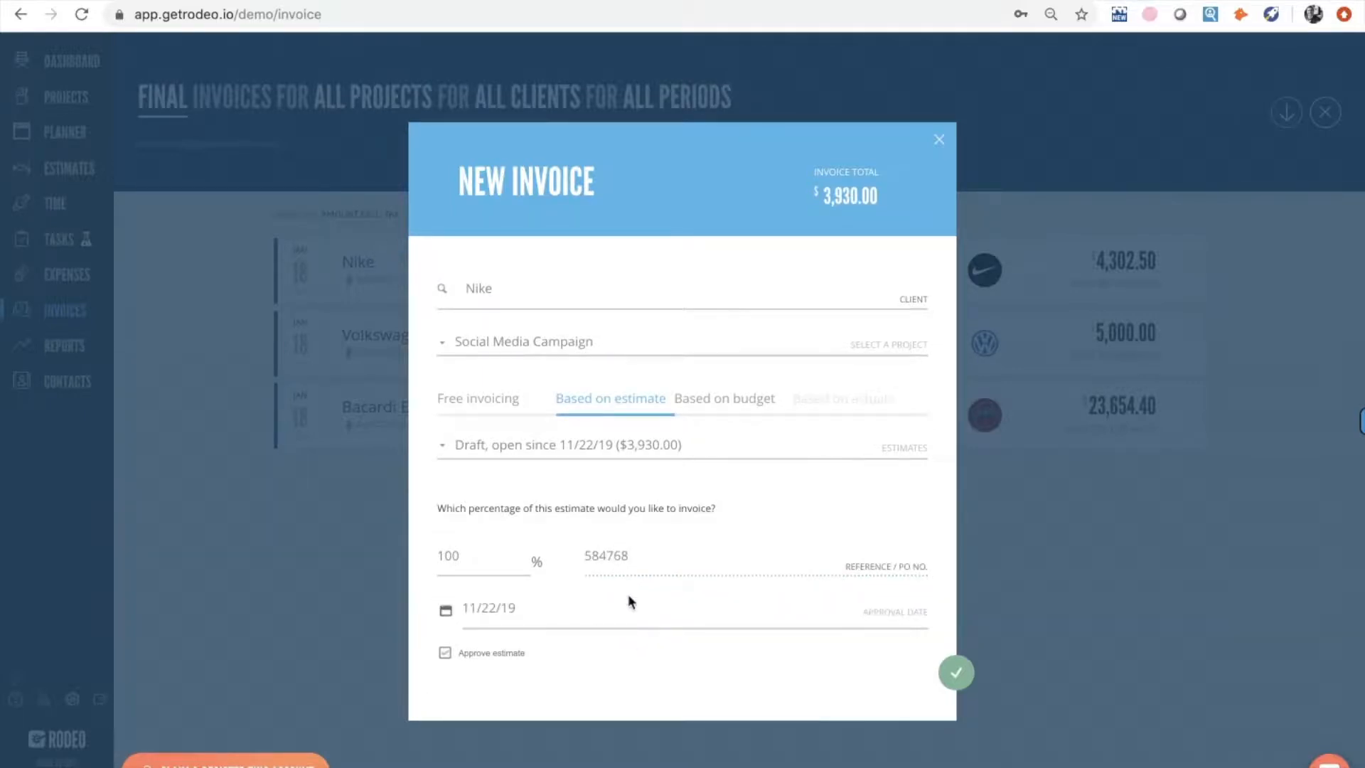
click(957, 674)
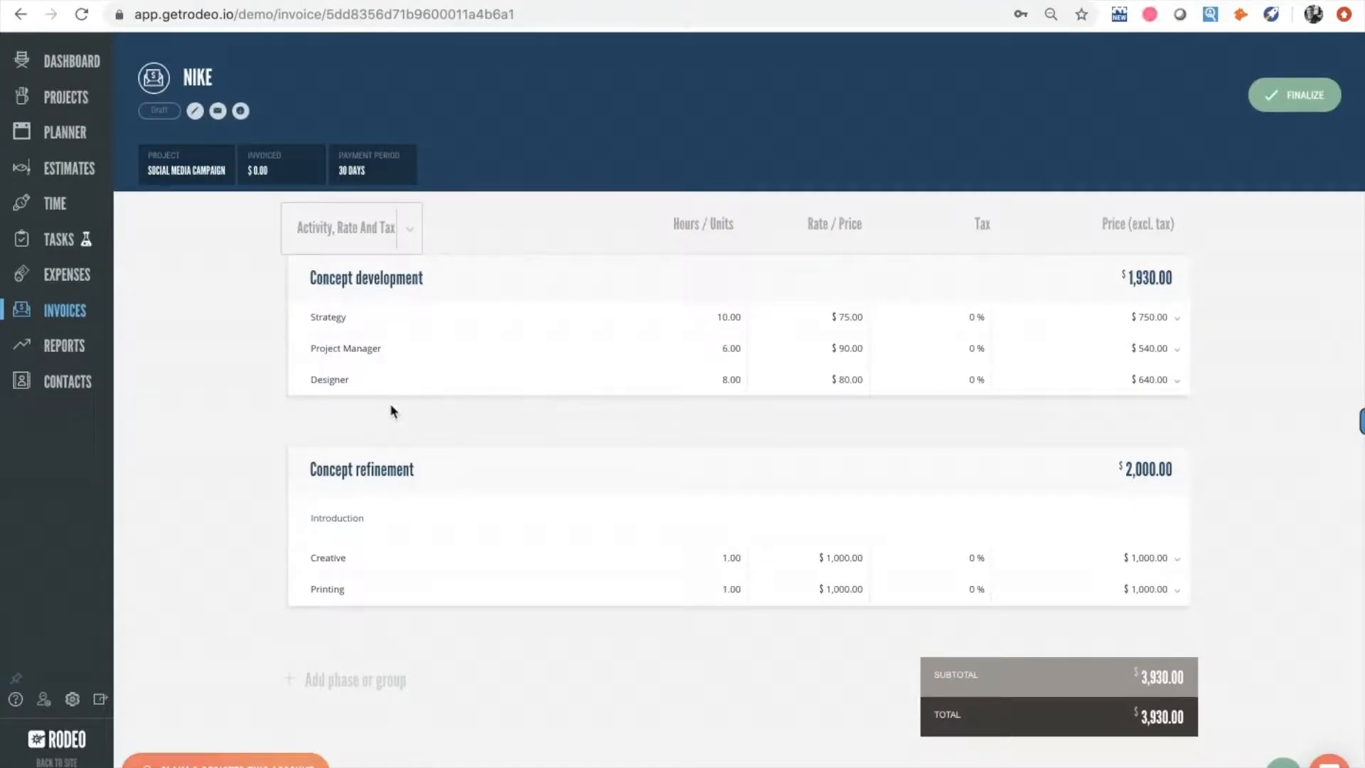
- Add an empty text line to the Concept development phase and move it between Strategy and Project Manager
click(280, 393)
click(441, 419)
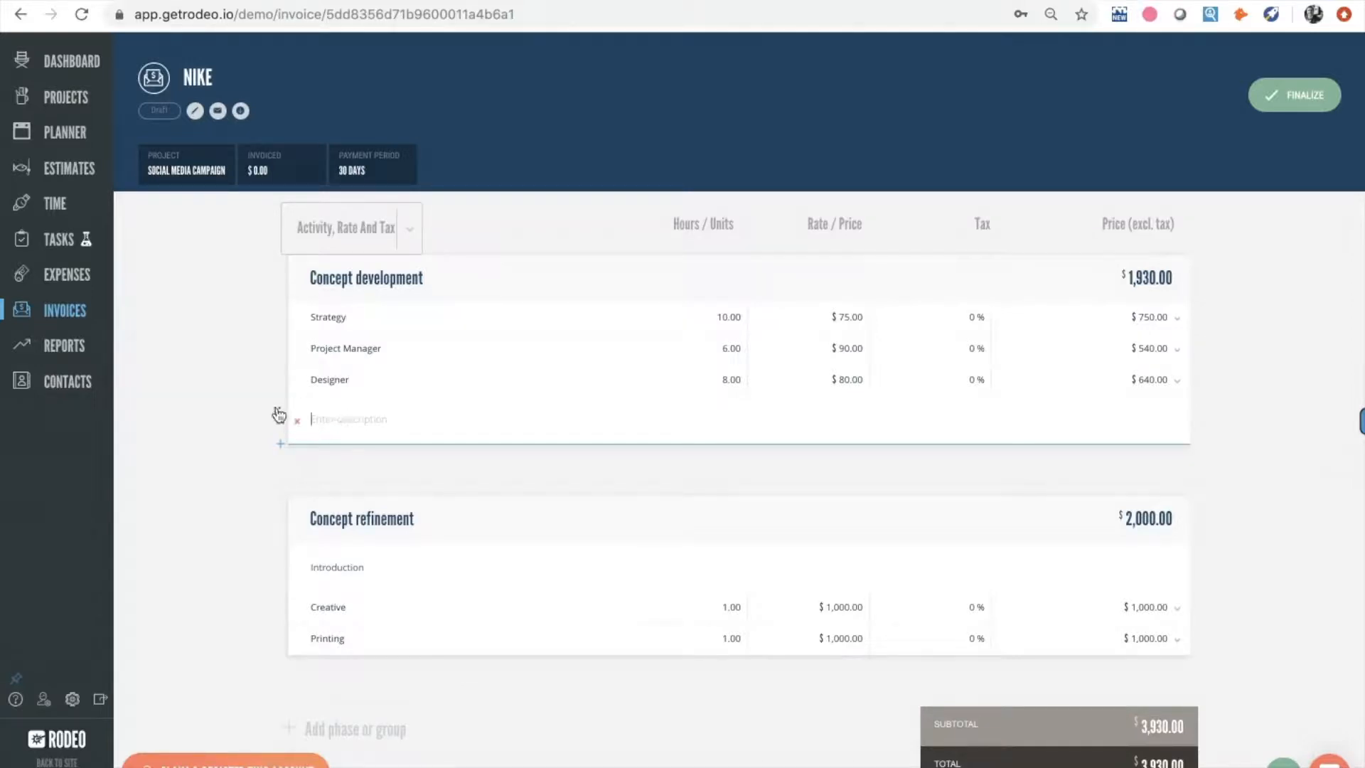
drag(274, 412, 284, 334)
- Insert a page break between the Project Manager and Designer lines of the Concept development phase
mouse_move(282, 406)
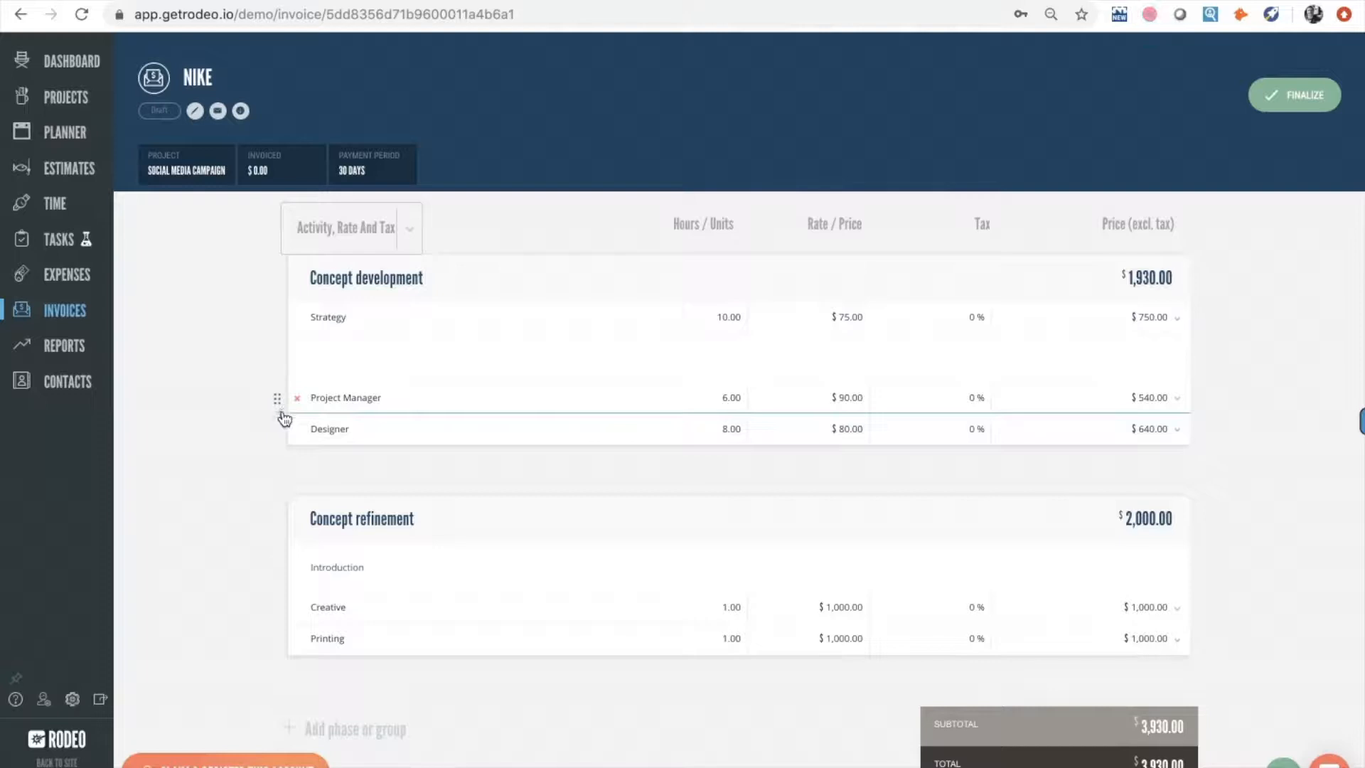
click(284, 412)
click(560, 435)
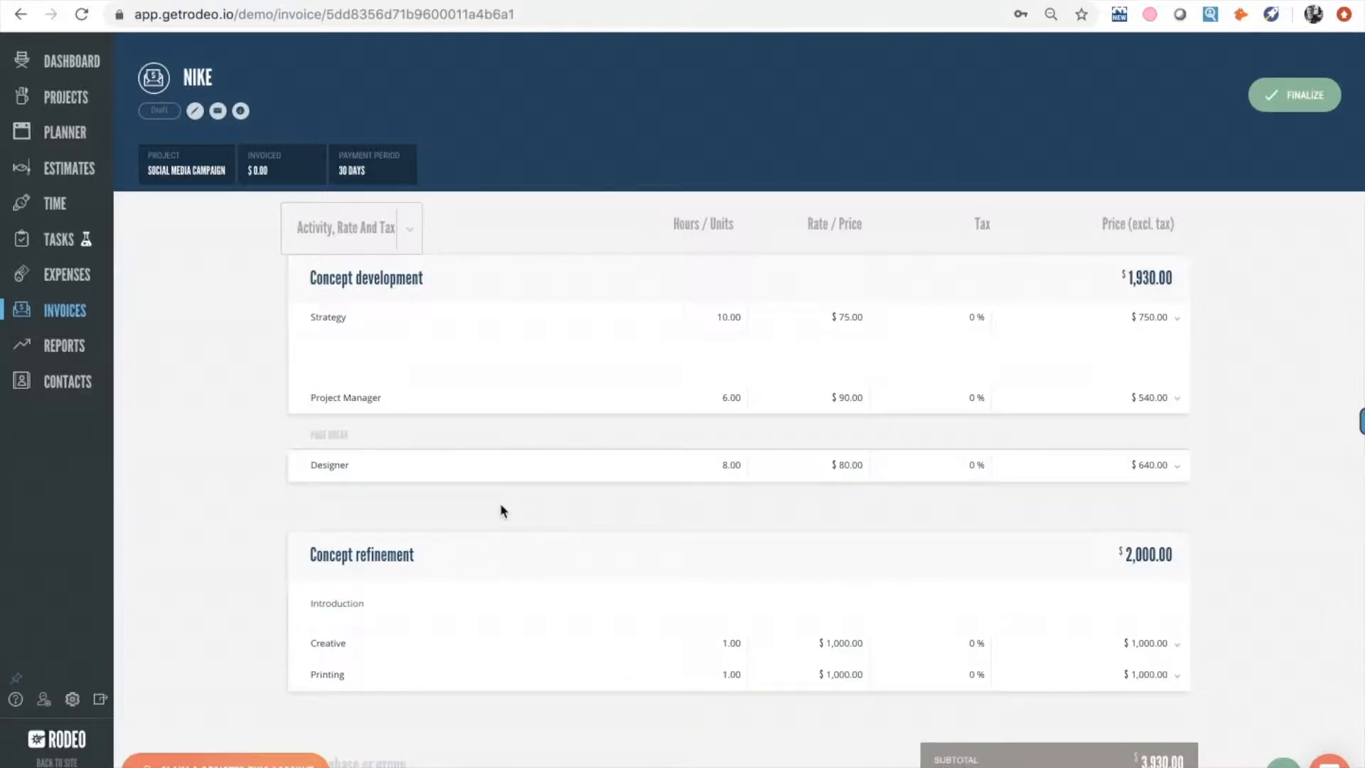
- Try showing the invoice lines as Activity And Tax, and switch the layout back to Activity, Rate And Tax
click(409, 229)
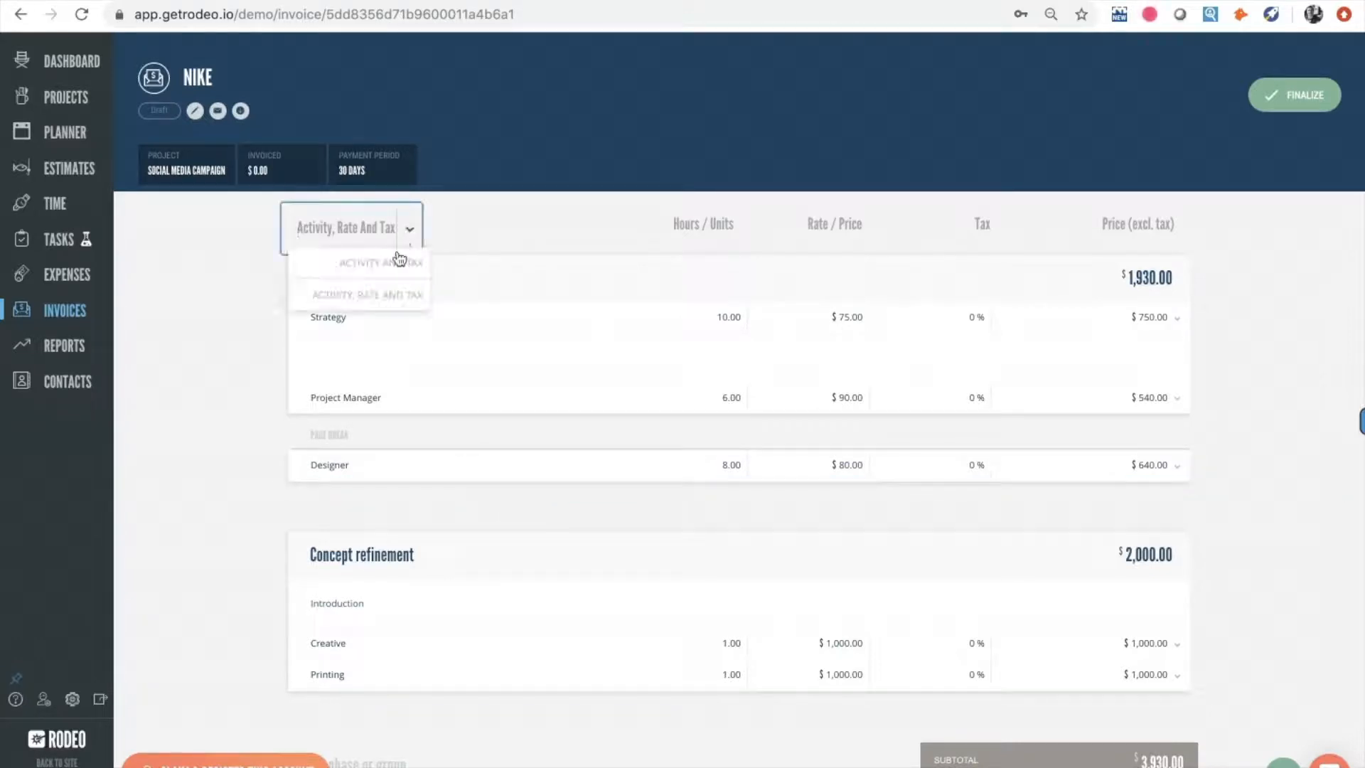
click(397, 265)
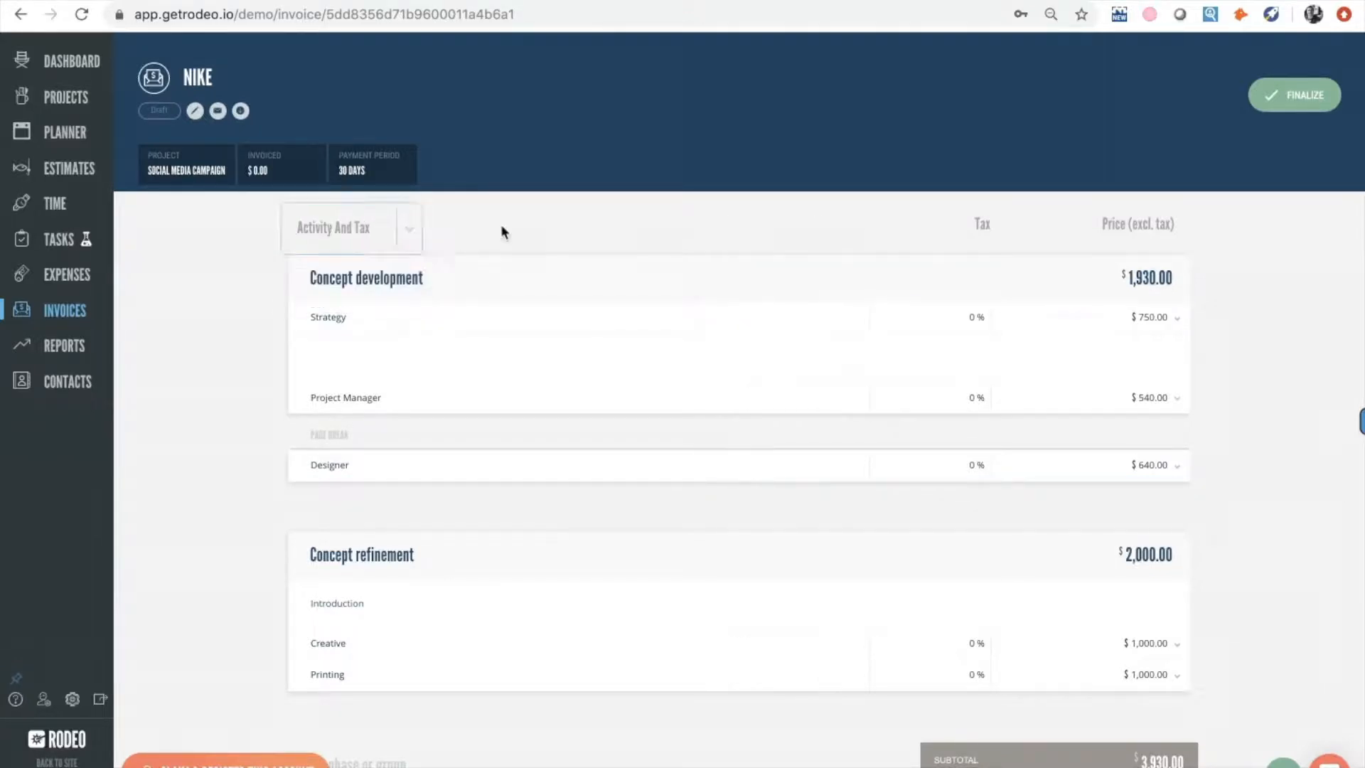
click(409, 229)
click(389, 295)
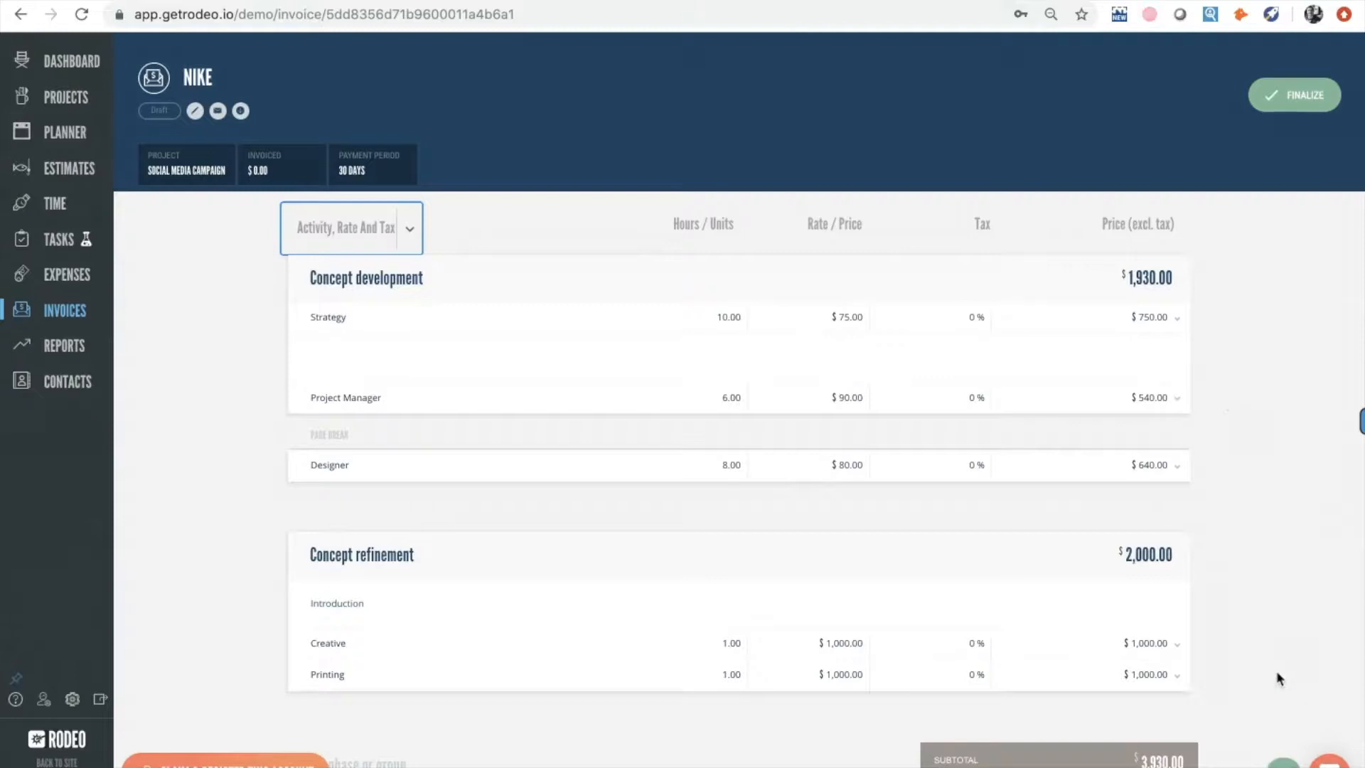
- Add an introduction to the invoice with the text "intro"
scroll(1276, 671, down, 1)
mouse_move(1273, 725)
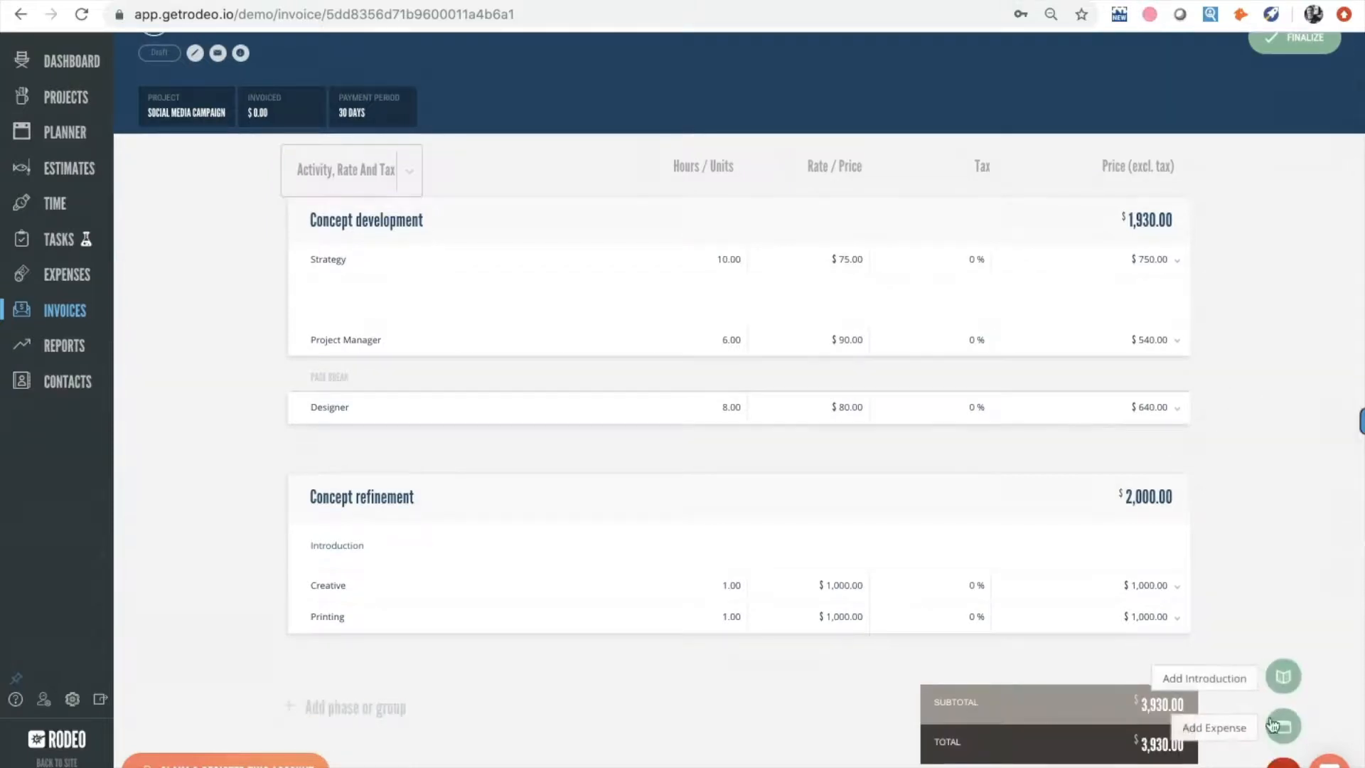
click(1281, 679)
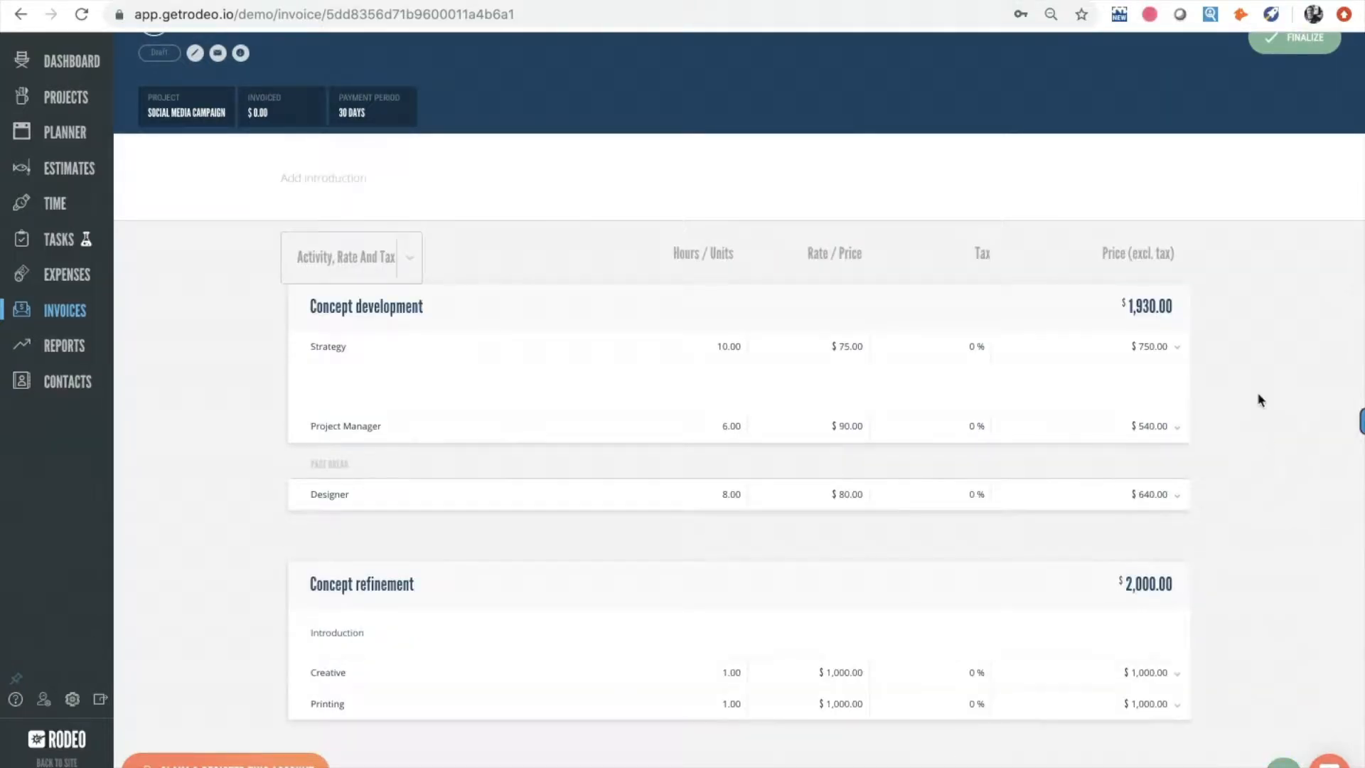
text(intor)
key(BackSpace)
key(BackSpace)
text(ro)
mouse_move(314, 177)
mouse_down()
mouse_move(283, 178)
mouse_move(324, 178)
mouse_up()
click(283, 178)
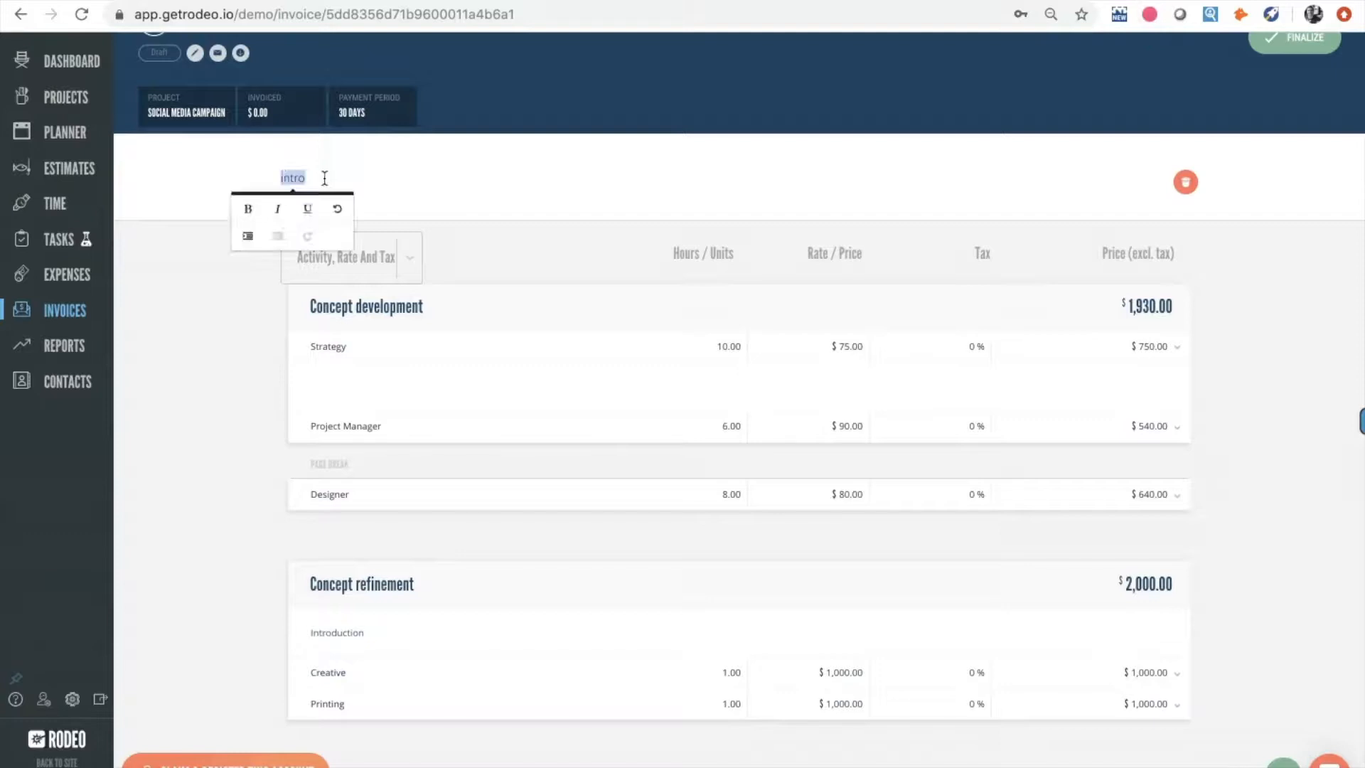
scroll(324, 177, up, 2)
click(521, 175)
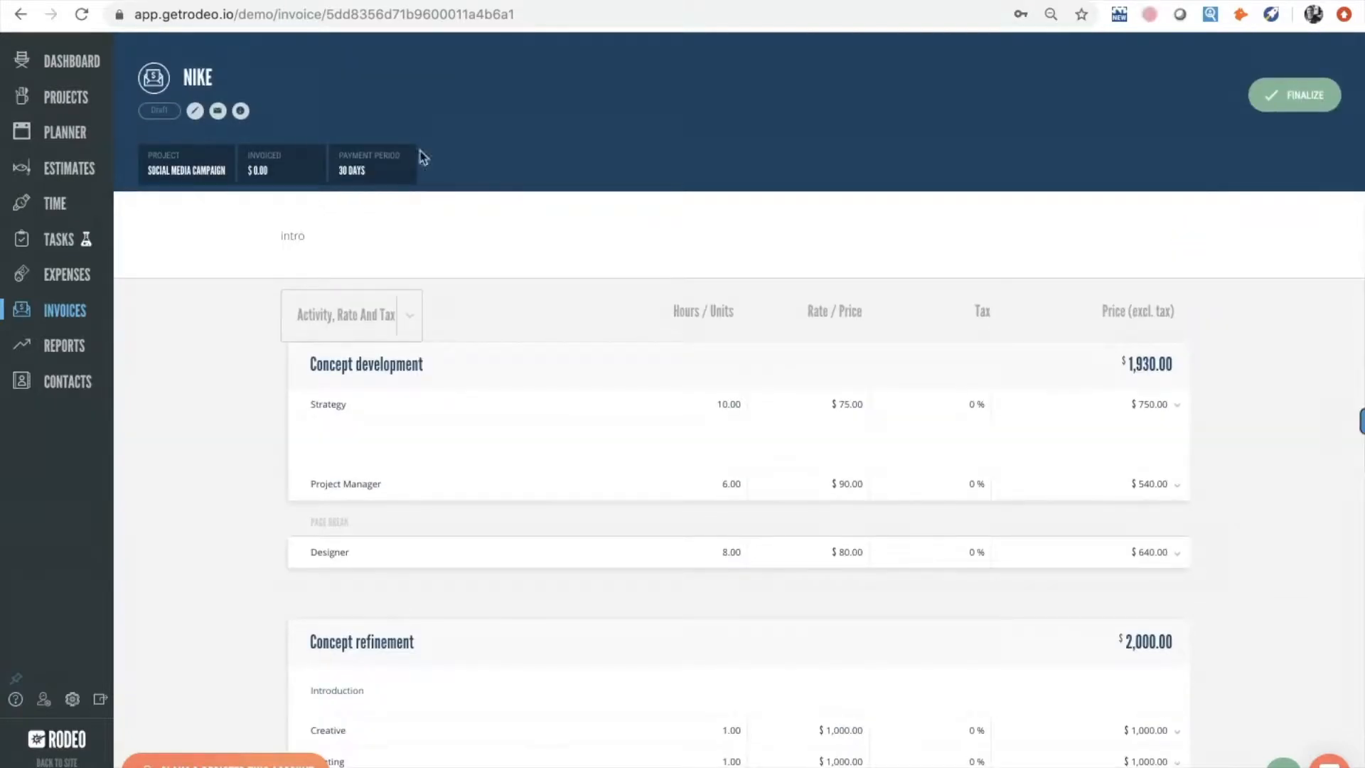
- Examine the draft invoice's details form, email form and PDF preview, and return to the invoice
click(195, 112)
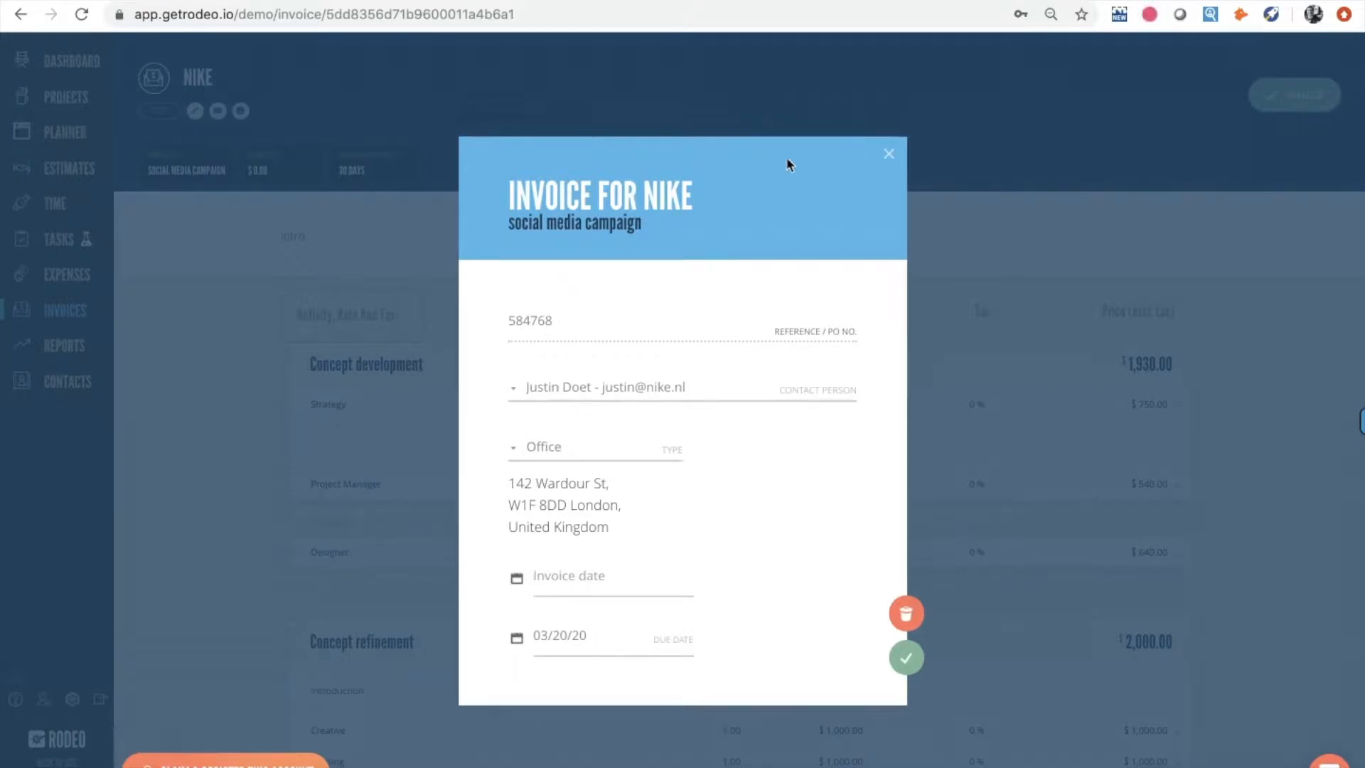
click(887, 156)
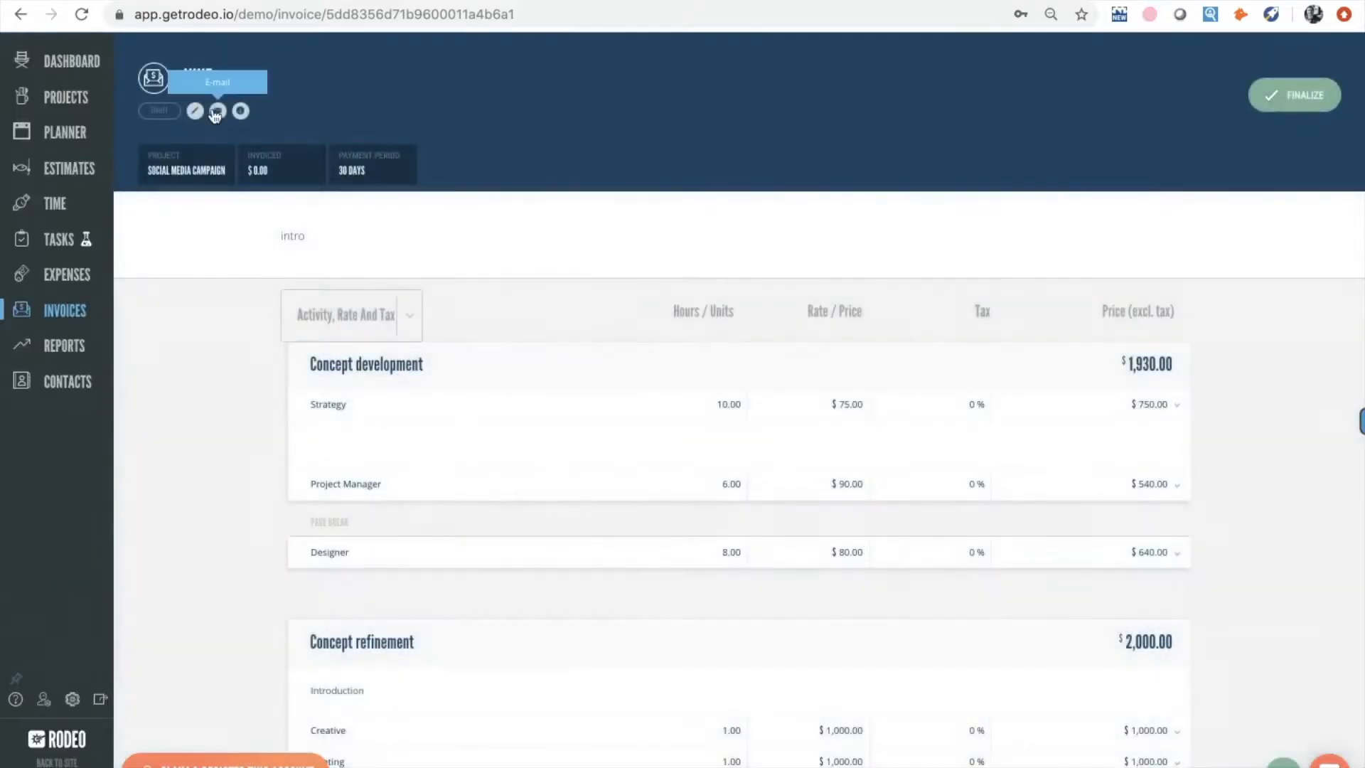
click(216, 112)
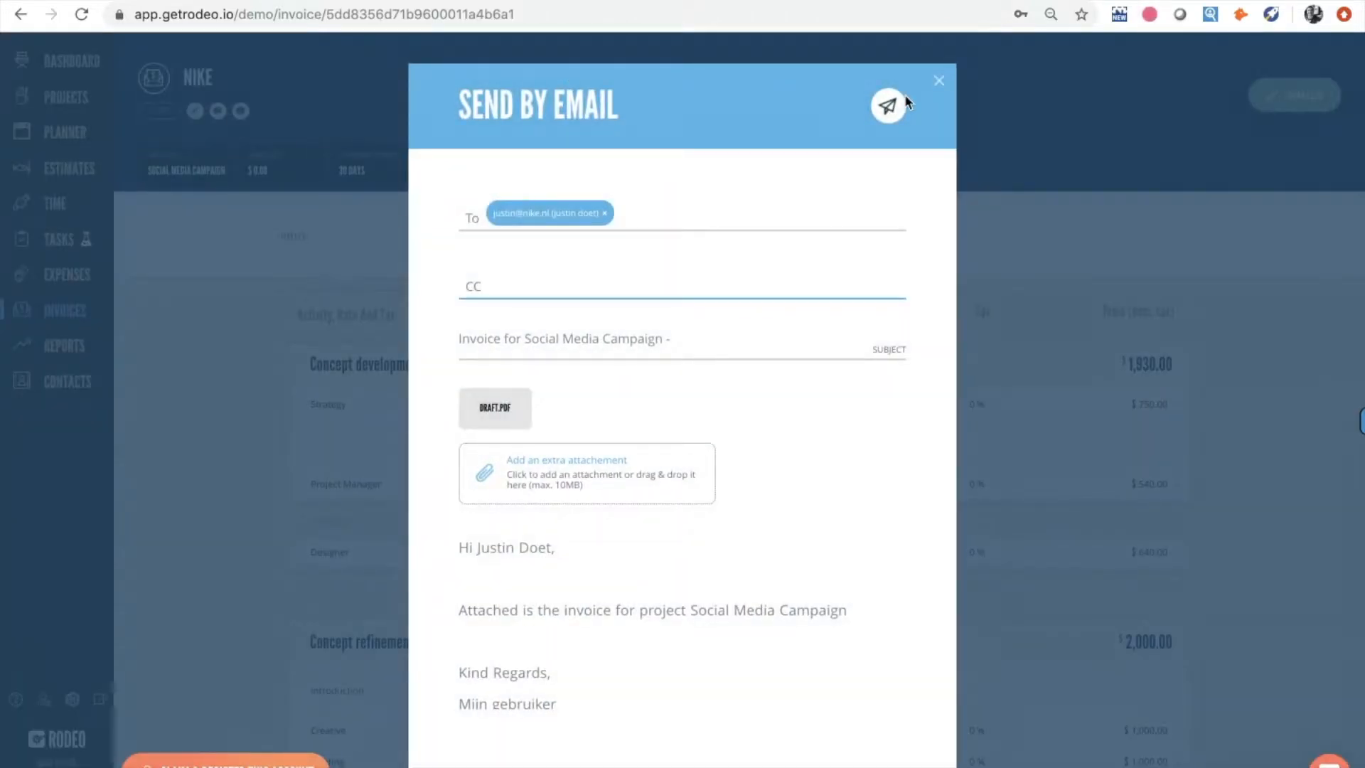
click(938, 81)
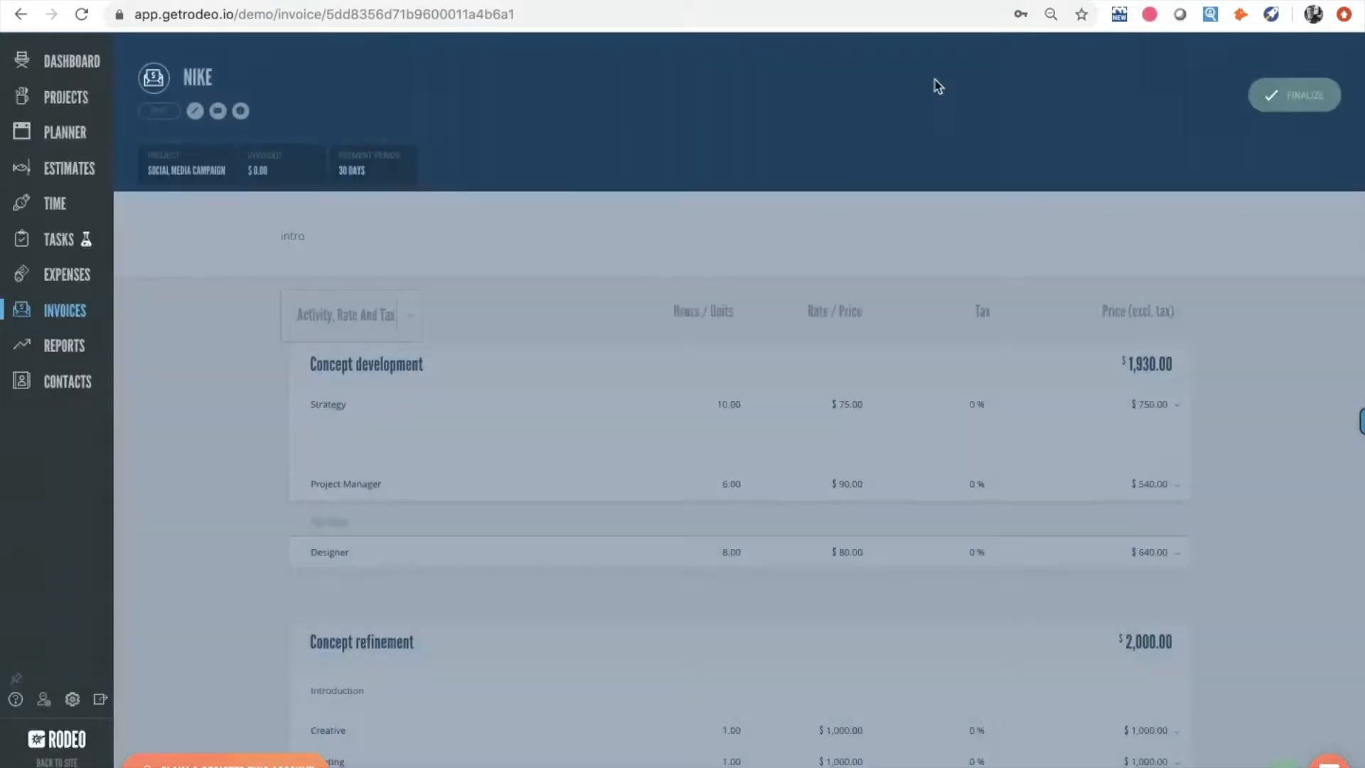
click(241, 112)
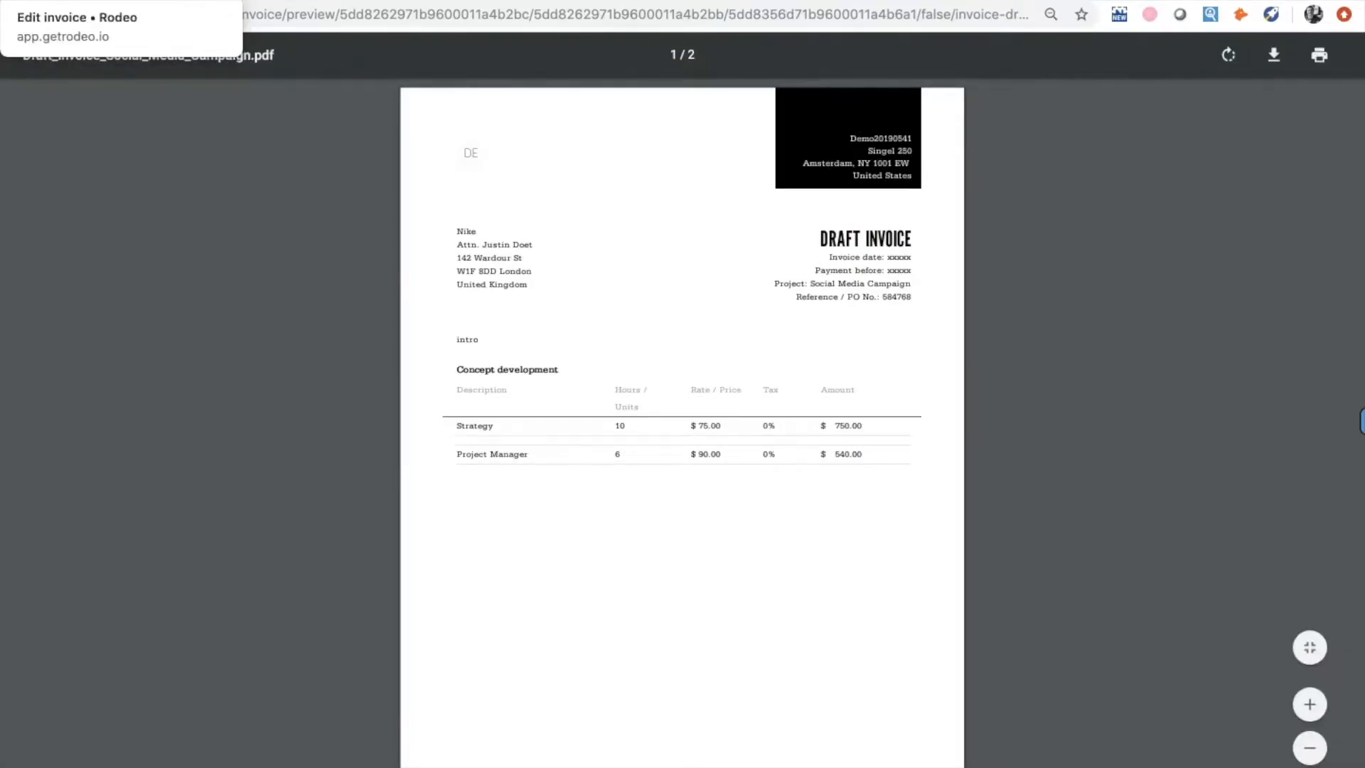
click(93, 1)
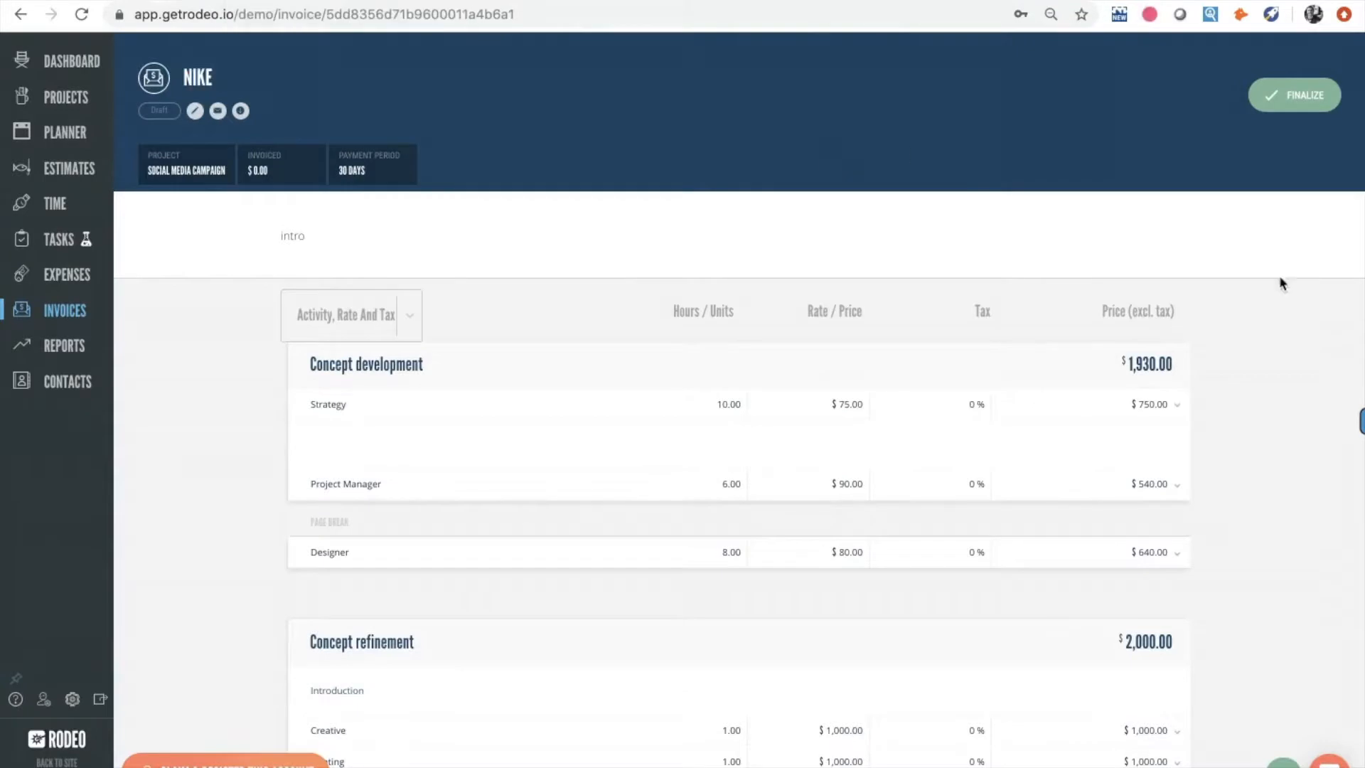
- Finalize the Nike invoice with invoice date 11/22/19 and due date 12/22/19, and open its email form
click(1290, 103)
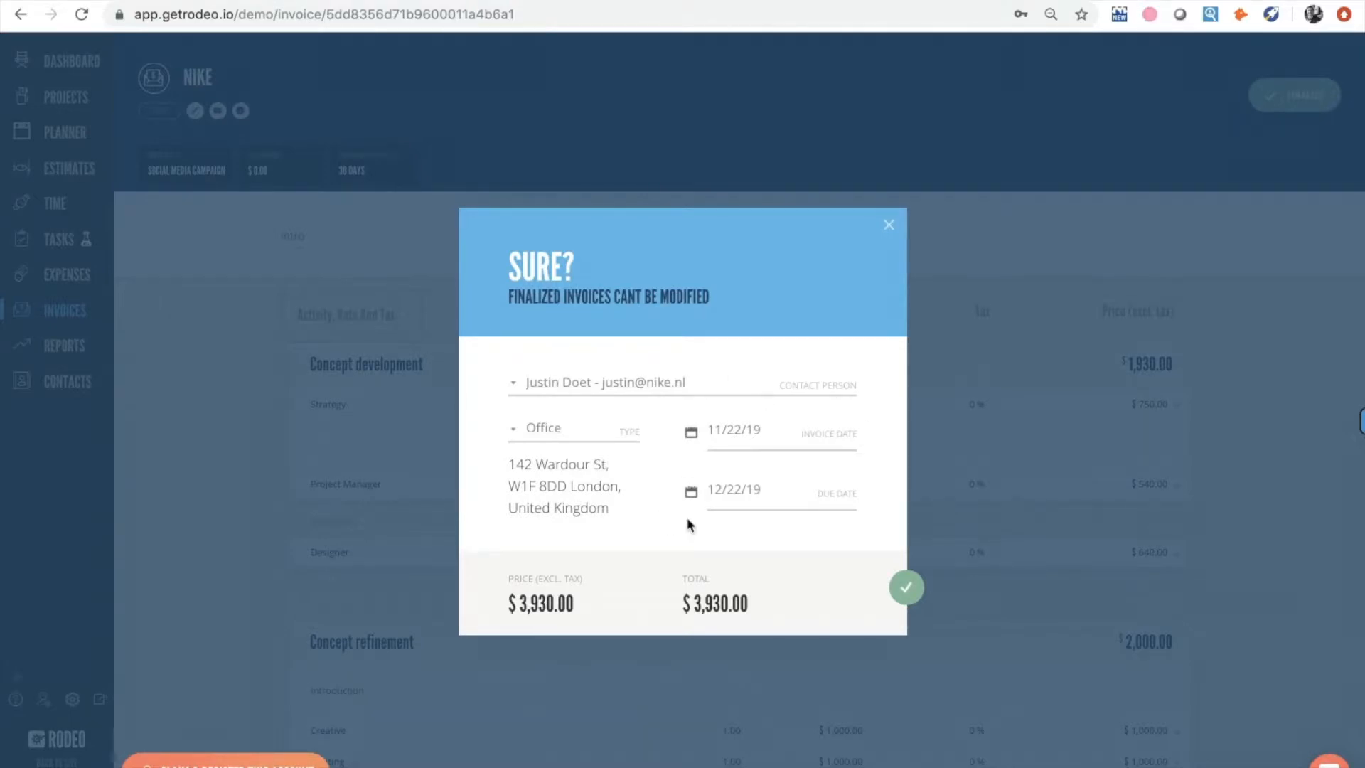
click(905, 589)
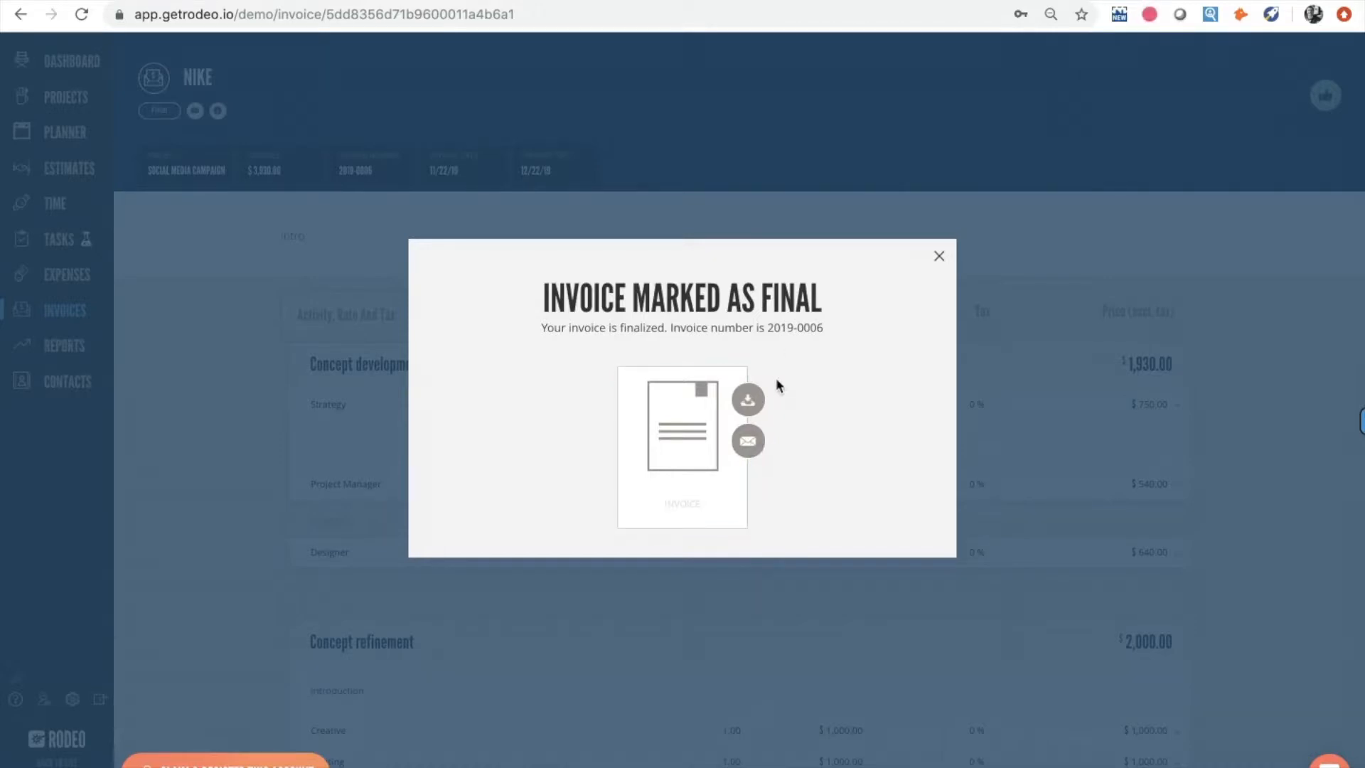
click(746, 441)
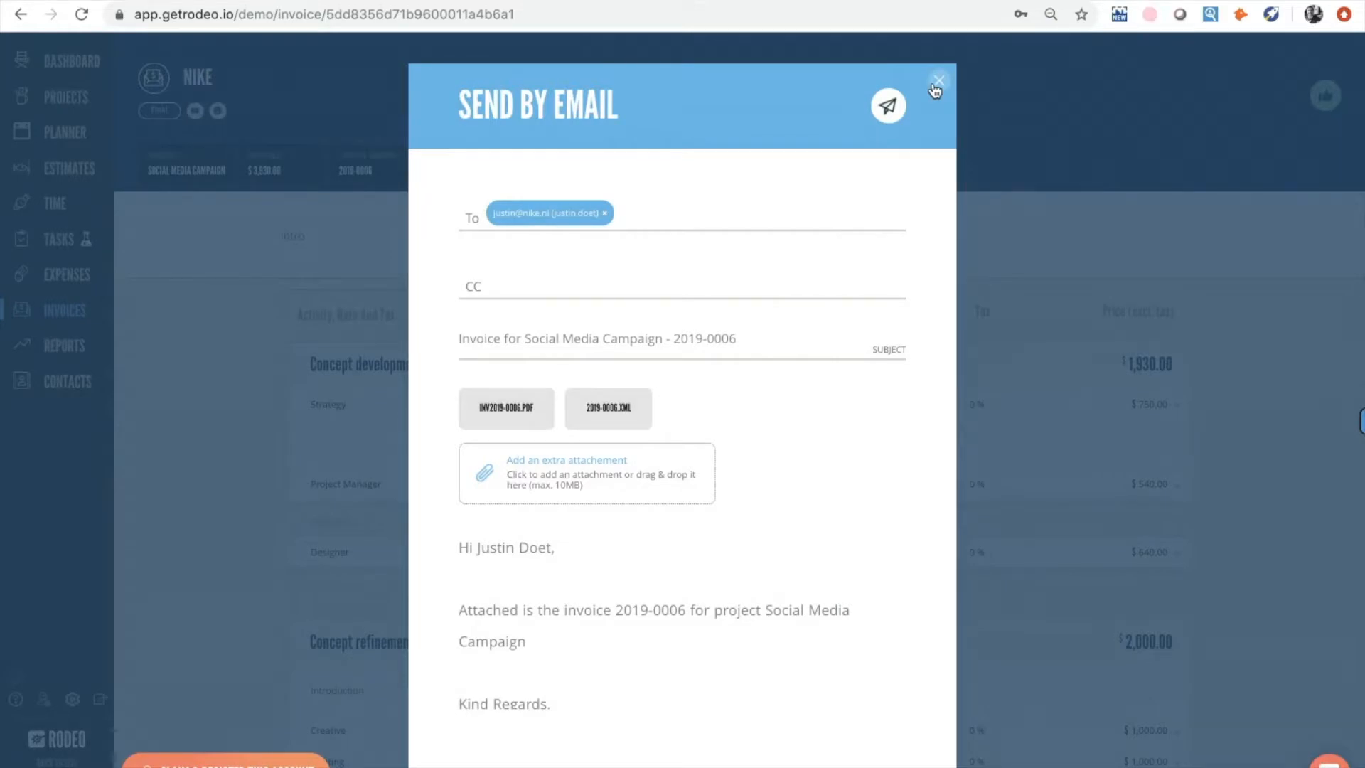
click(901, 104)
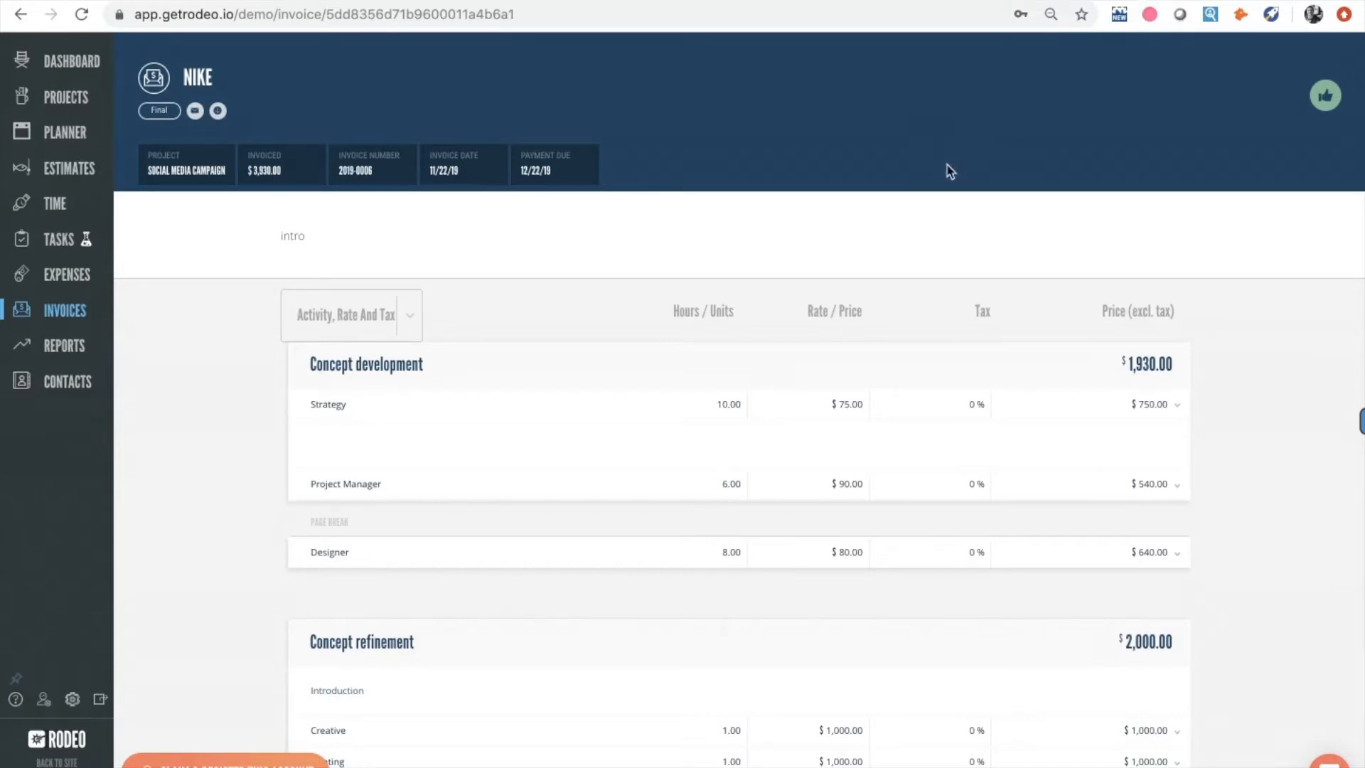
- Mark the Nike invoice as paid with payment date 11/22/19
click(1323, 111)
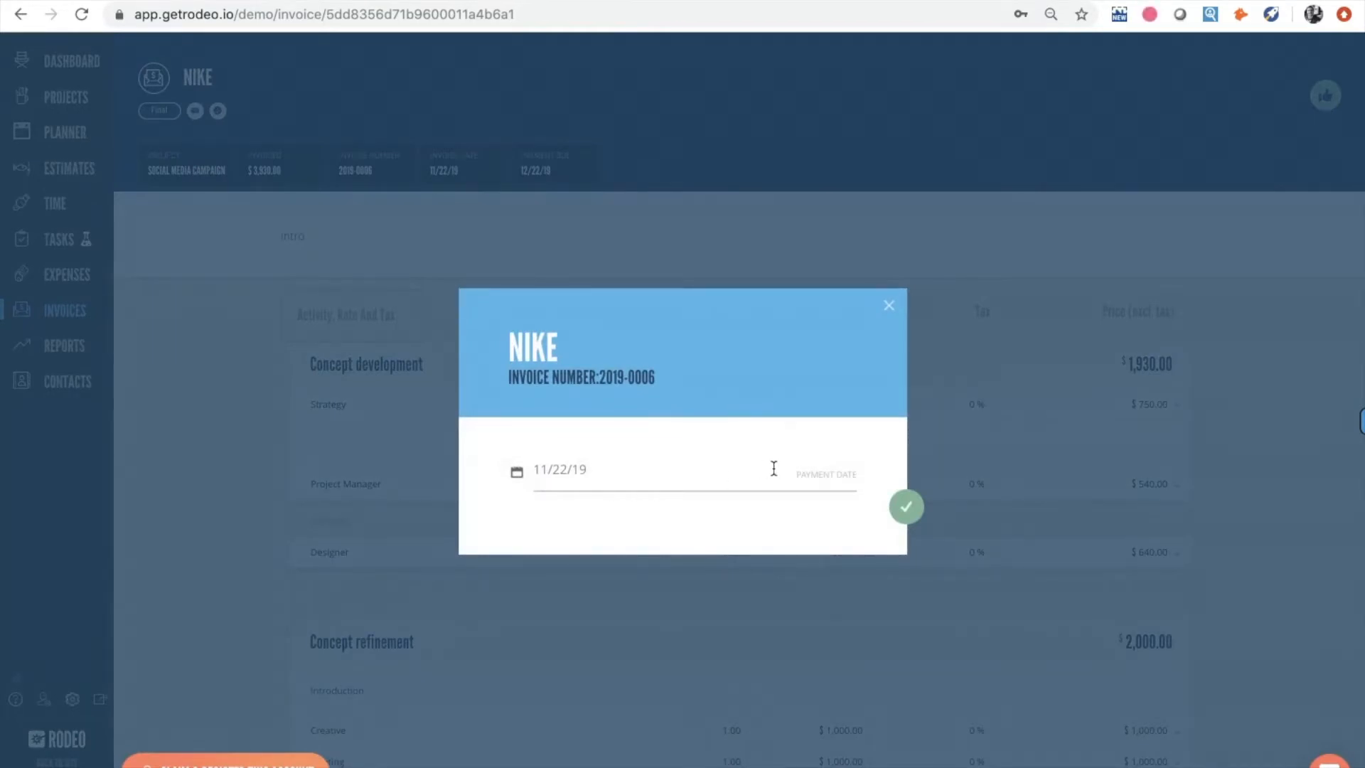
click(903, 508)
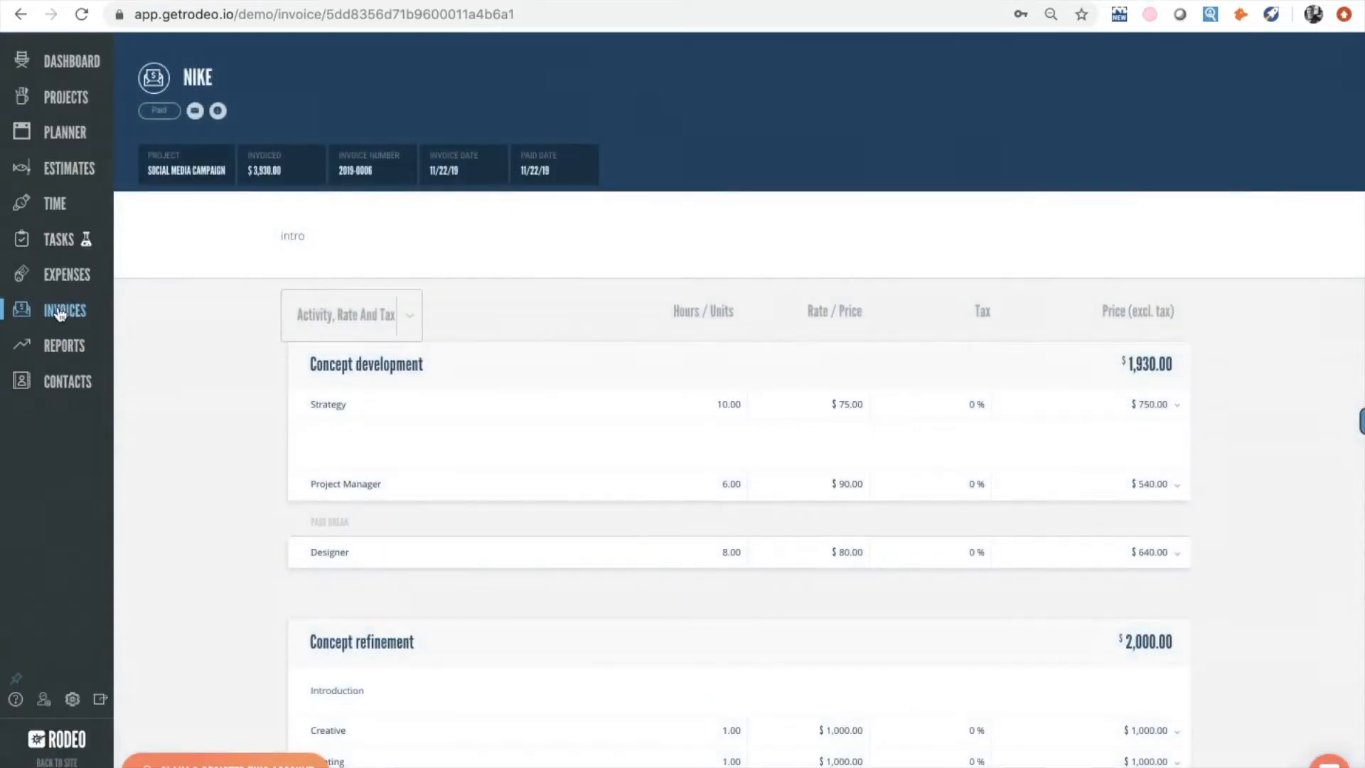
- Create a credit note for the final Volkswagen invoice and finalize it with invoice date 01/18/20 and due date 02/17/20
click(60, 314)
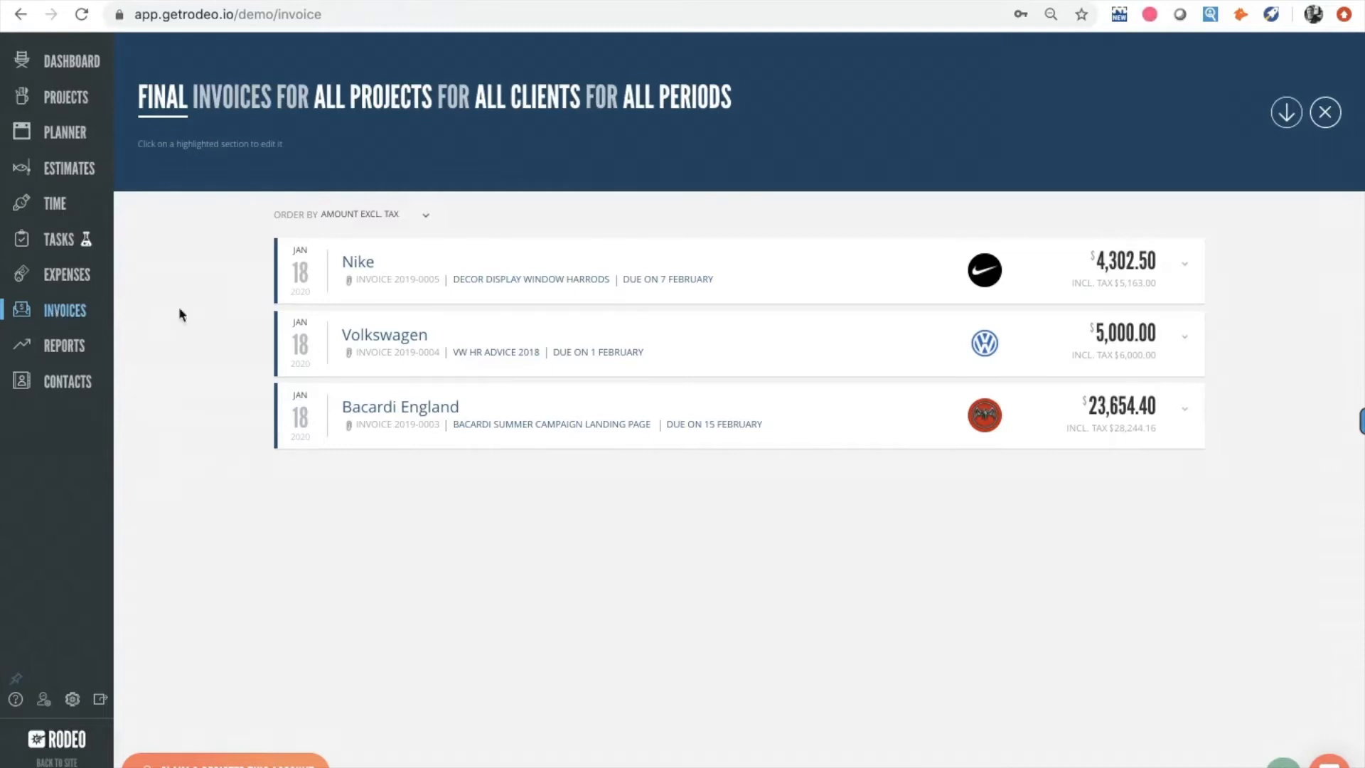
click(277, 345)
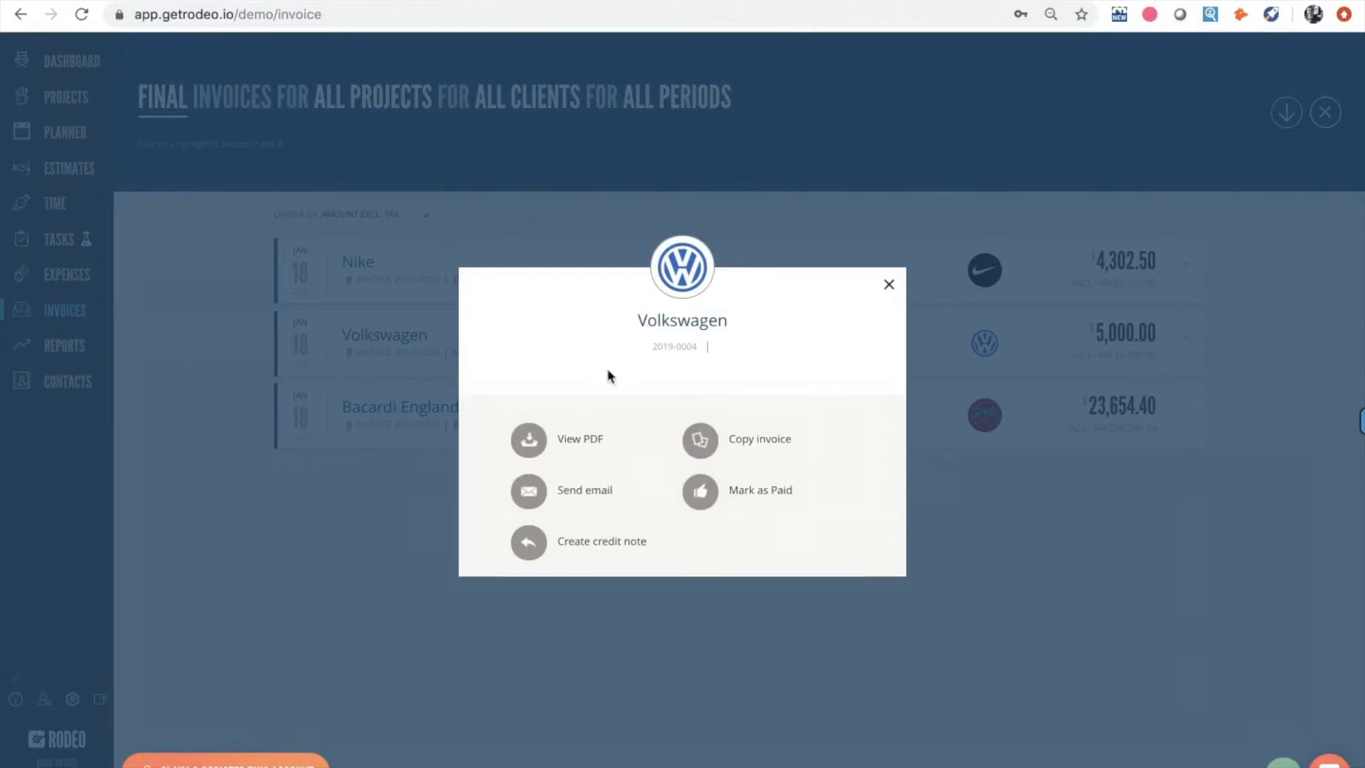
click(541, 547)
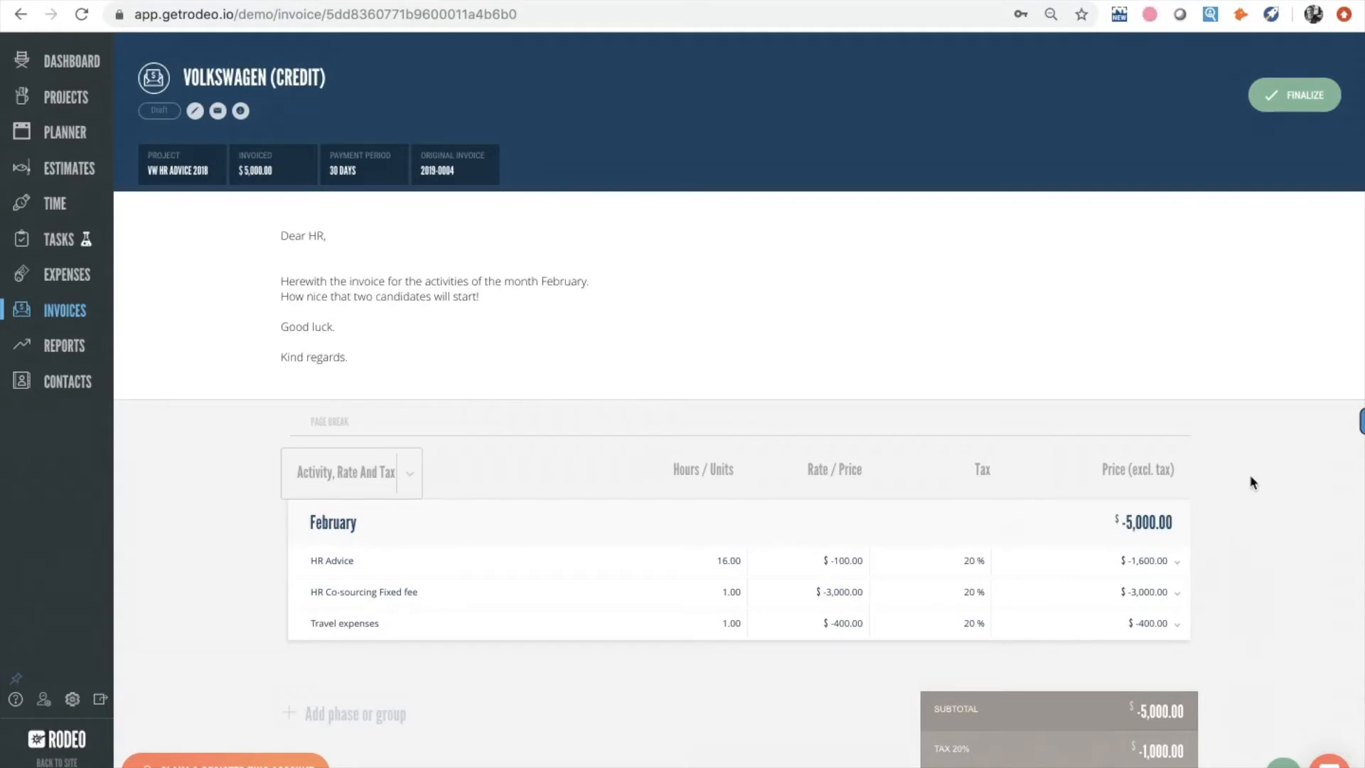
click(1292, 107)
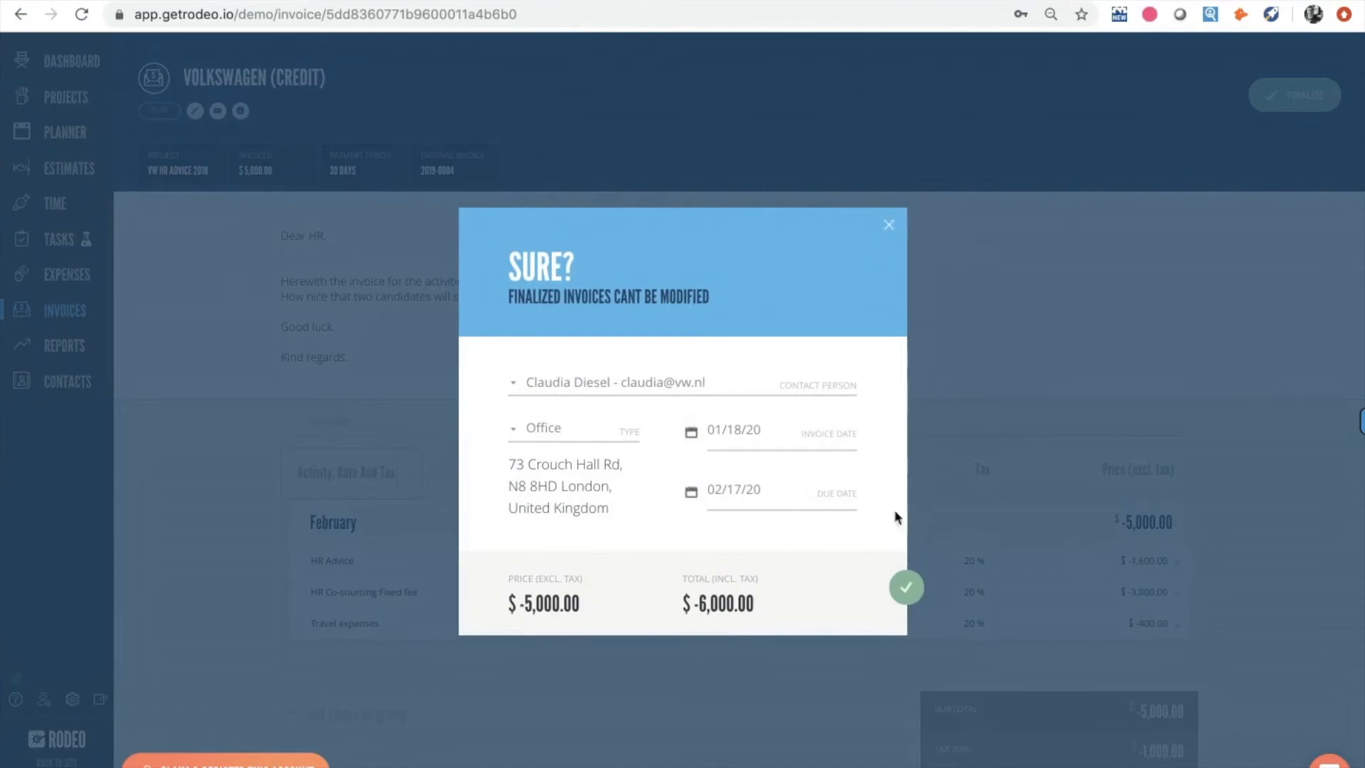
click(906, 587)
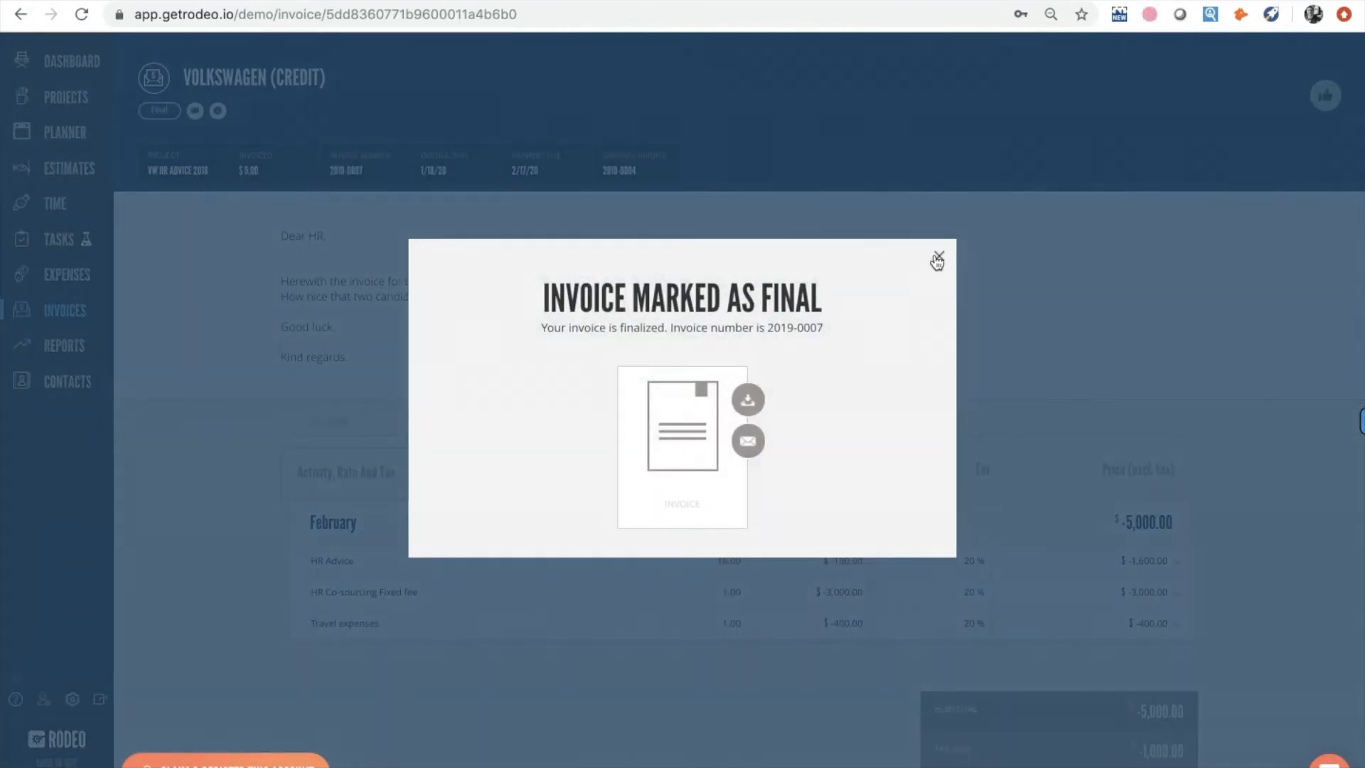
click(938, 257)
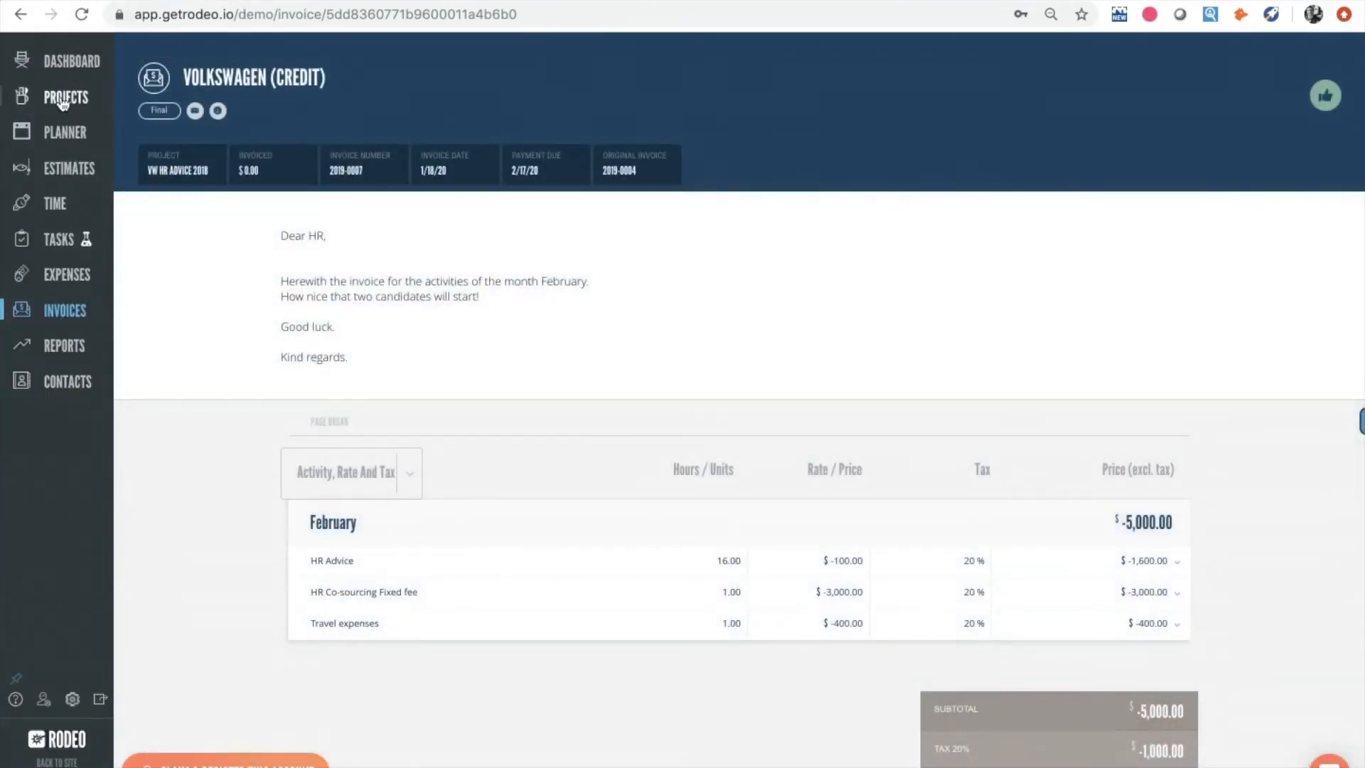
- Open the Social Media Campaign project's overview to check its invoices and invoiced total
click(62, 106)
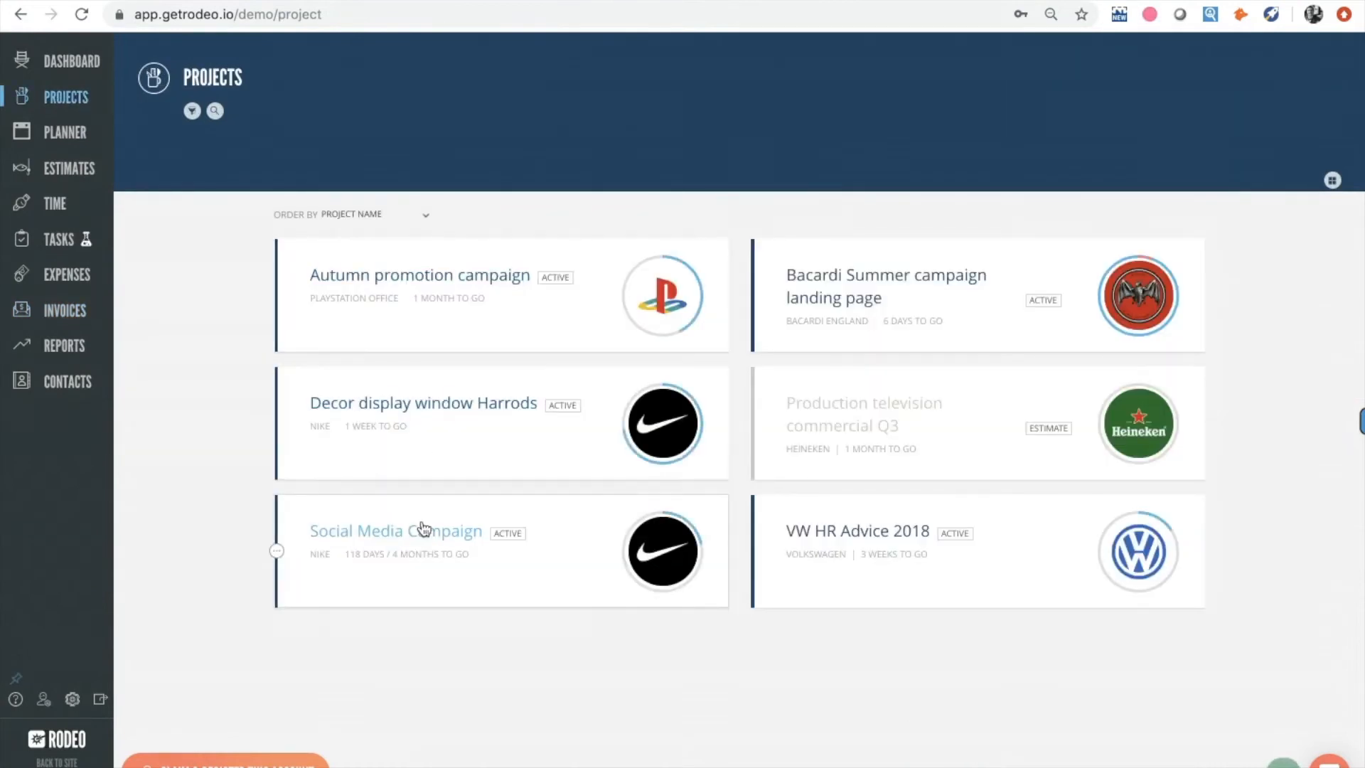
click(424, 529)
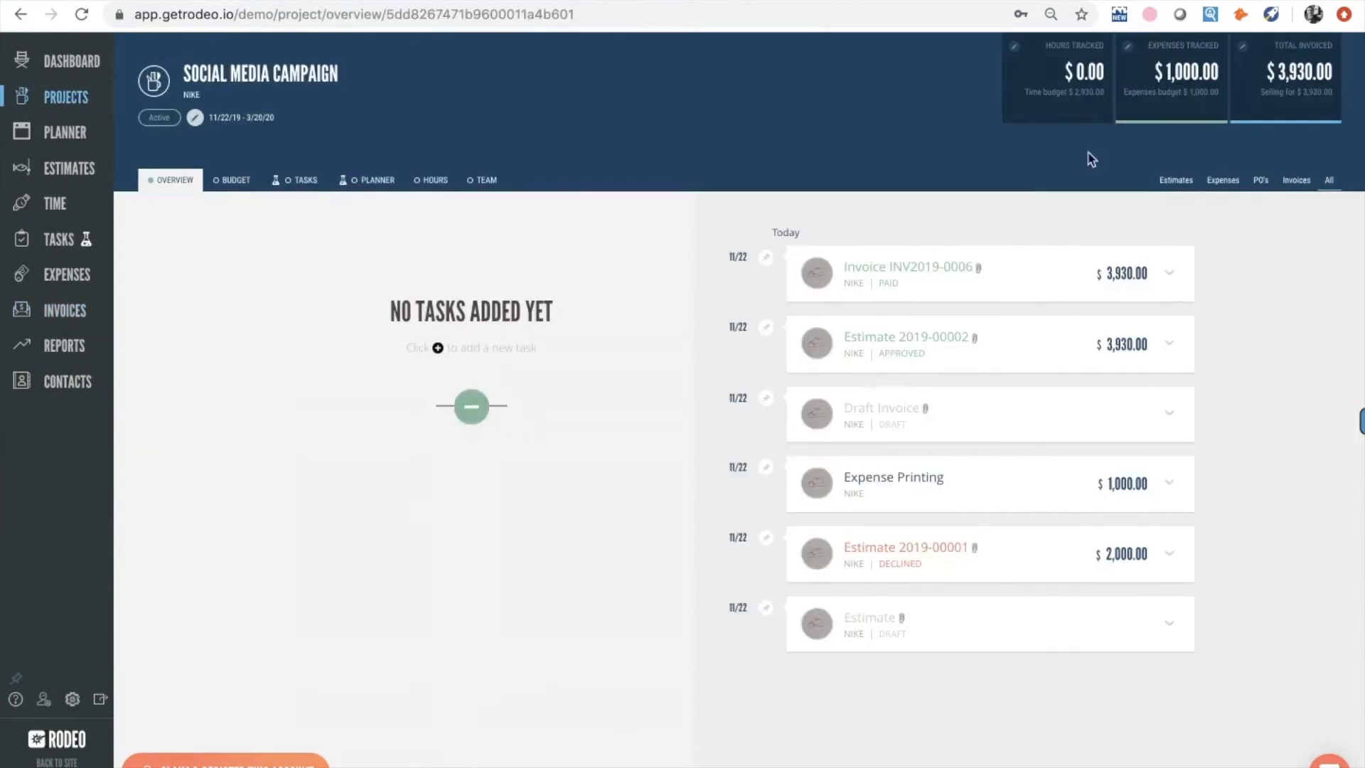